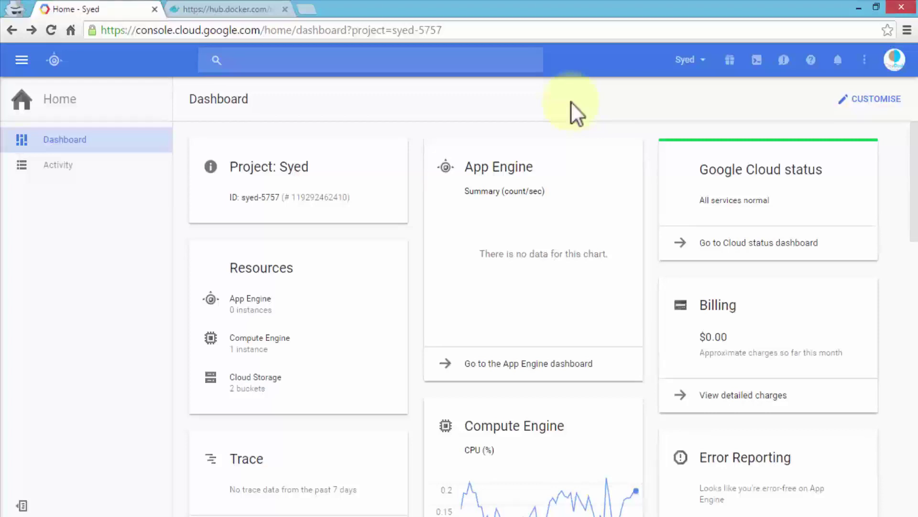
Step: Look over the project's Compute Engine VM instances and its Container Engine clusters, ending back on the home dashboard
{"action": "left_click", "coordinate": [21, 59]}
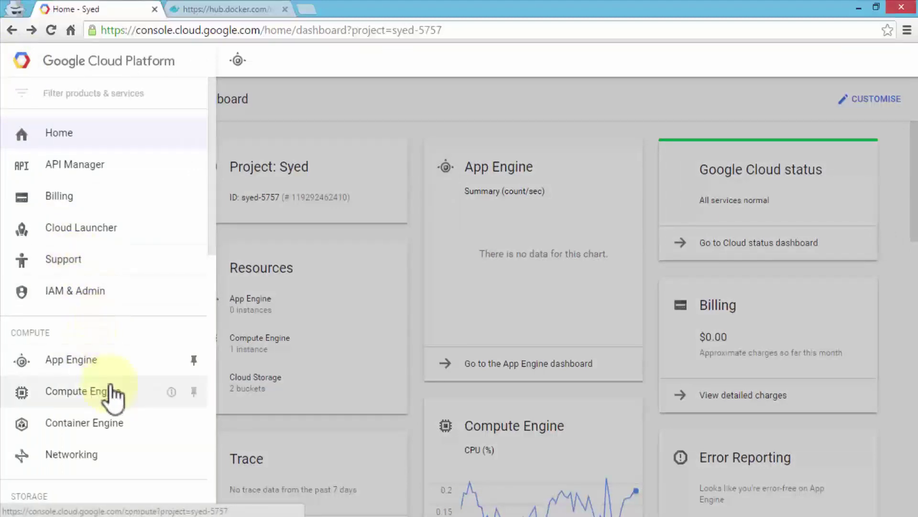
{"action": "left_click", "coordinate": [87, 397]}
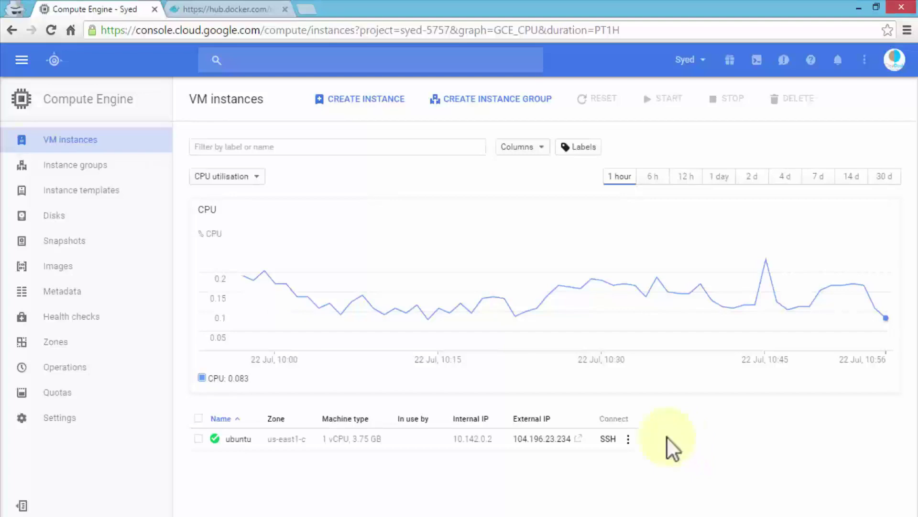
{"action": "left_click", "coordinate": [22, 59]}
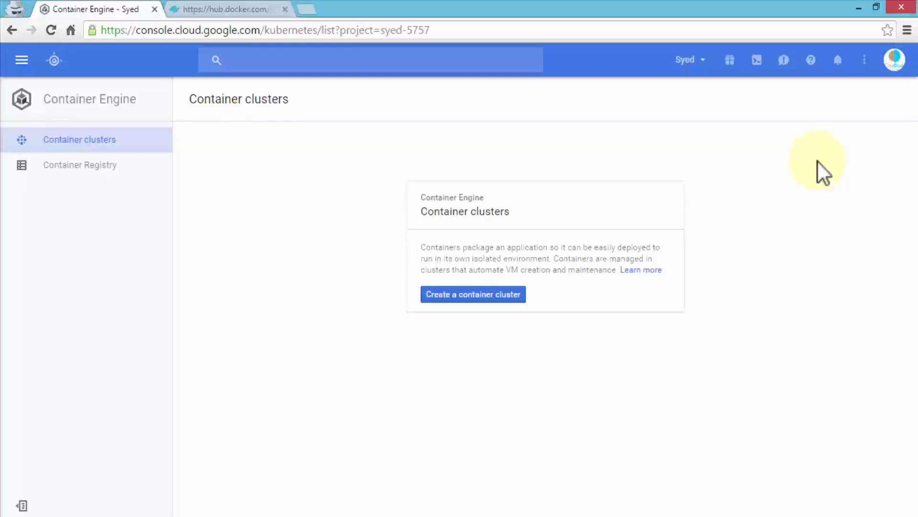
{"action": "left_click", "coordinate": [22, 62]}
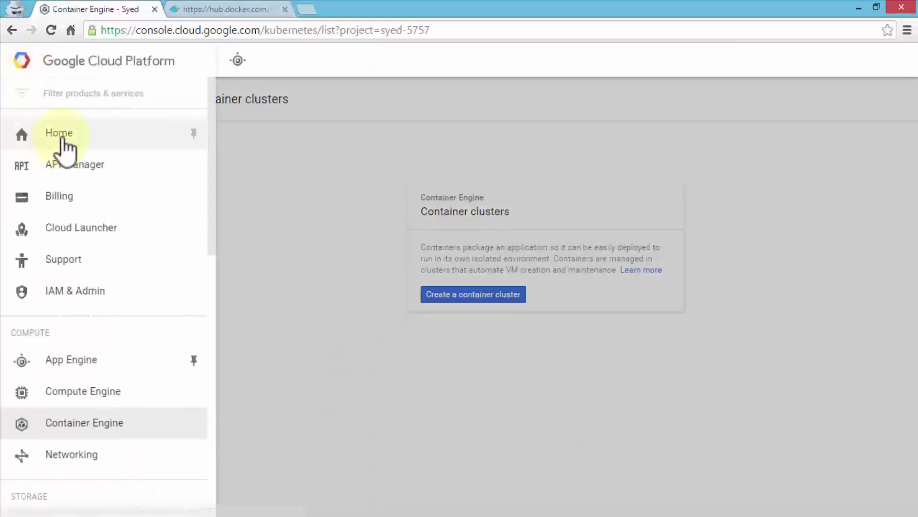
{"action": "left_click", "coordinate": [62, 139]}
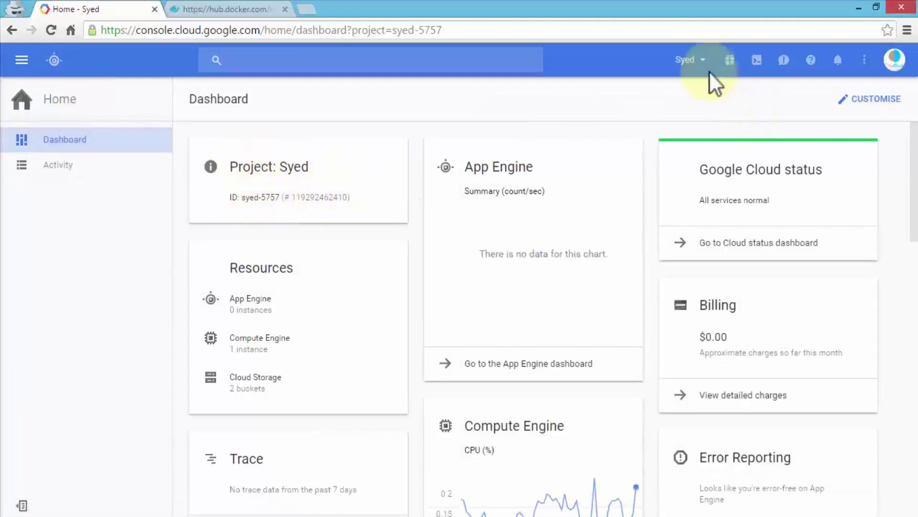
Step: Create a new project named claydesk, keeping the suggested project ID and the us-central App Engine location
{"action": "left_click", "coordinate": [702, 60]}
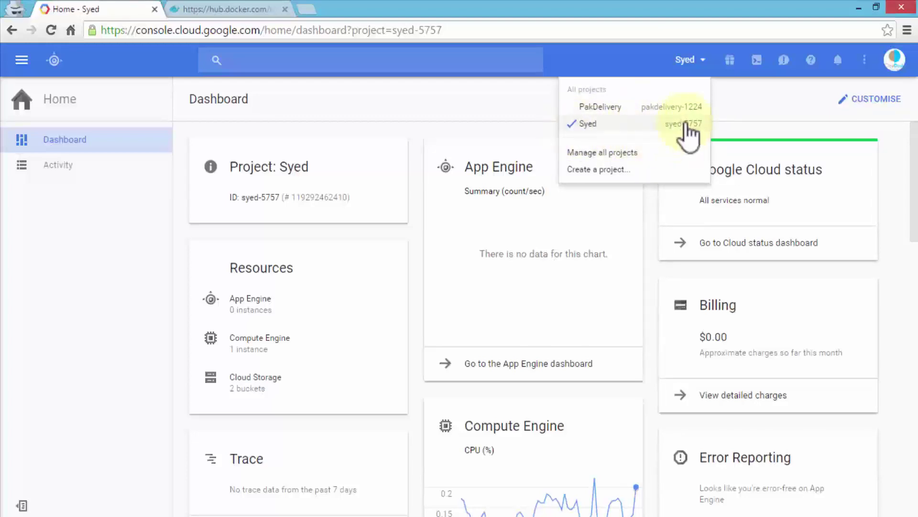
{"action": "left_click", "coordinate": [599, 170]}
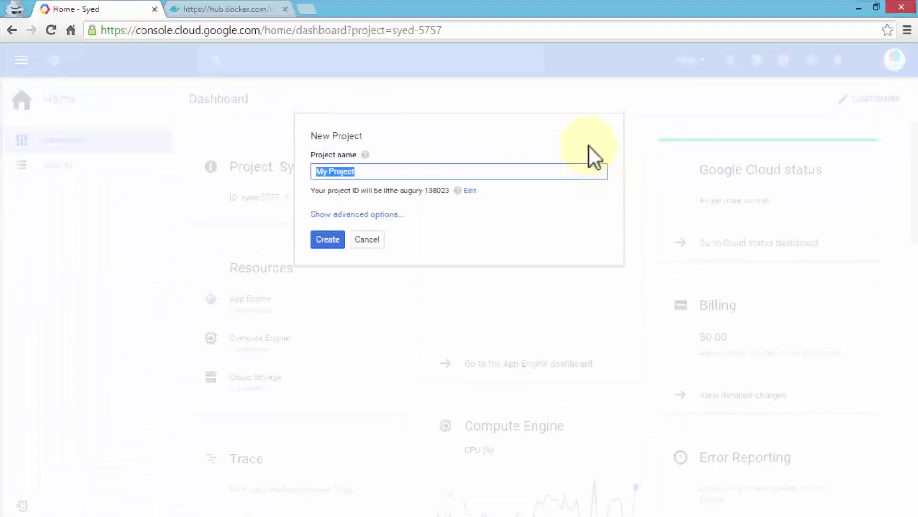
{"action": "type", "text": "claydesk"}
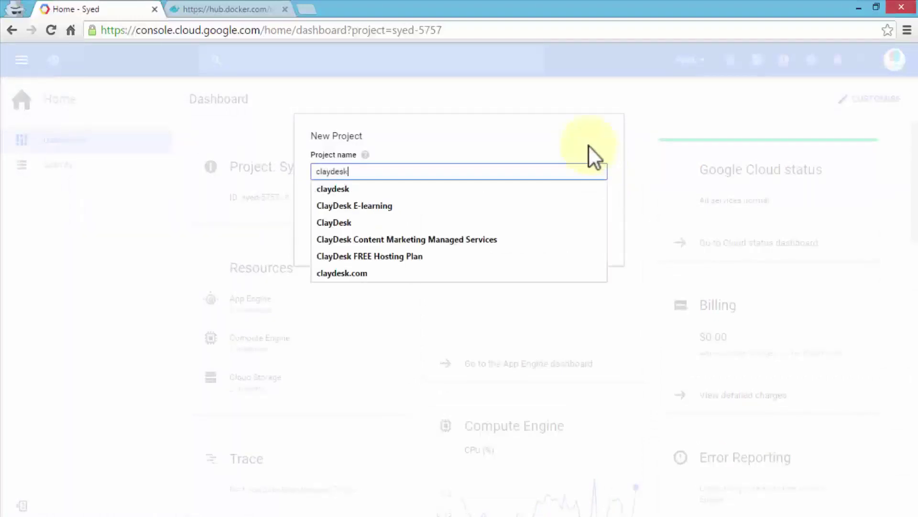
{"action": "left_click", "coordinate": [305, 192]}
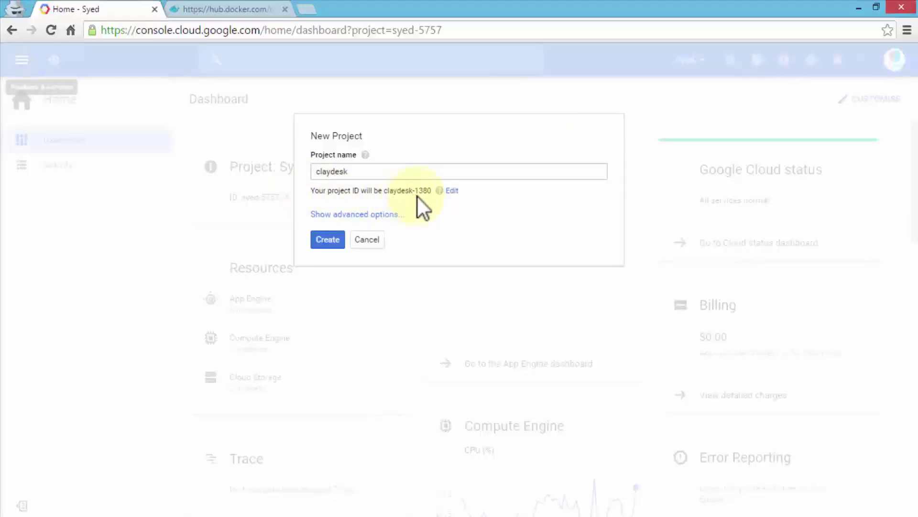
{"action": "left_click", "coordinate": [450, 190]}
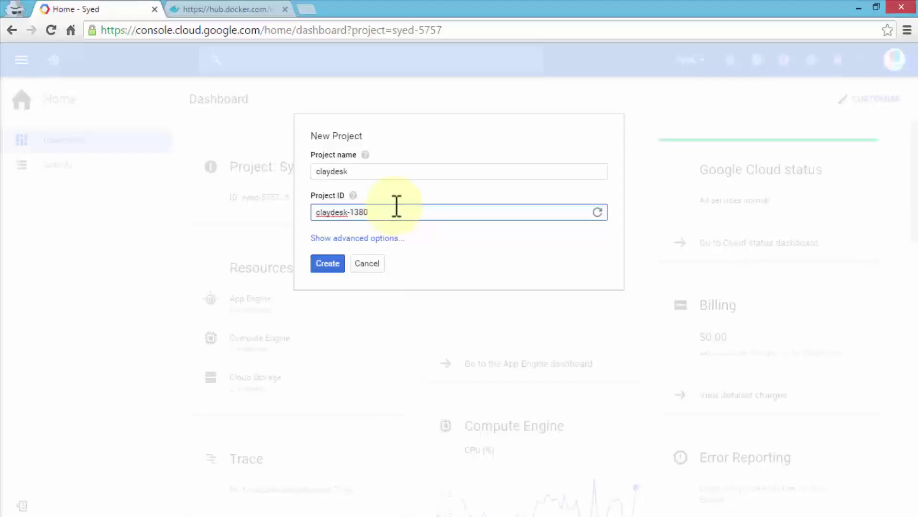
{"action": "left_click", "coordinate": [393, 239]}
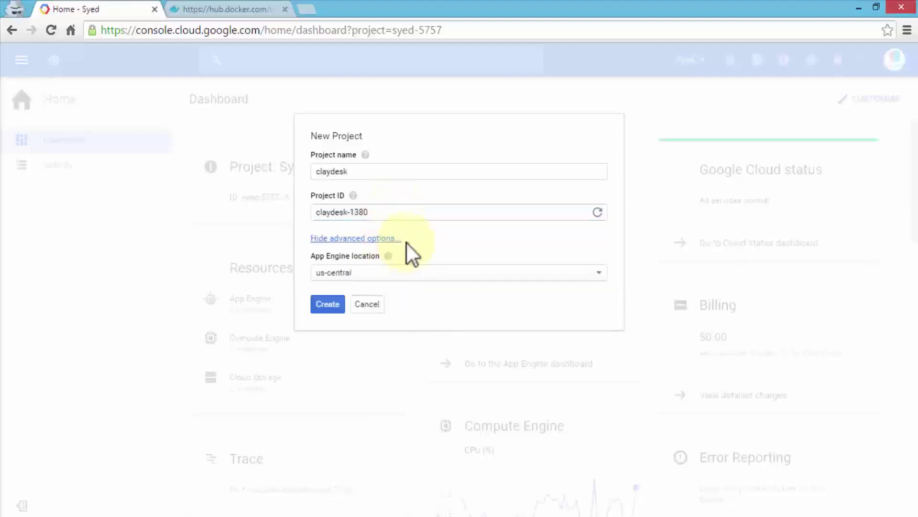
{"action": "left_click", "coordinate": [576, 275]}
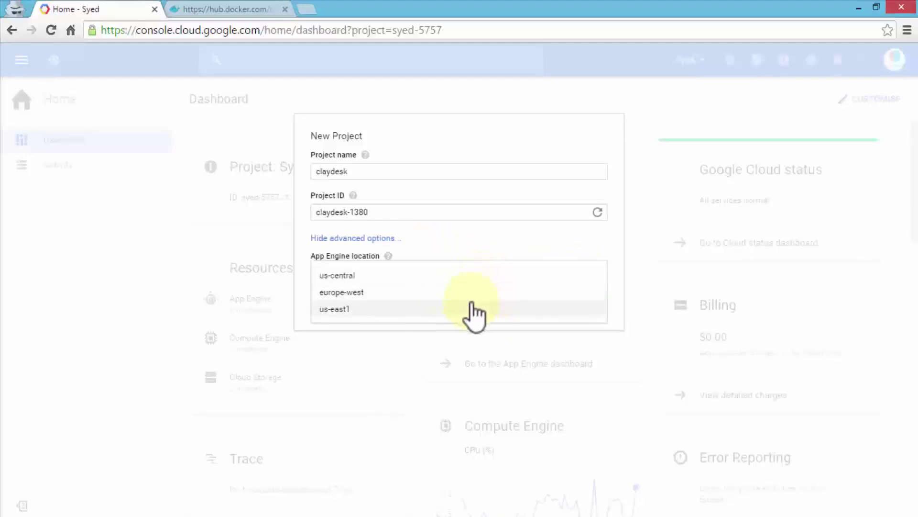
{"action": "left_click", "coordinate": [473, 242]}
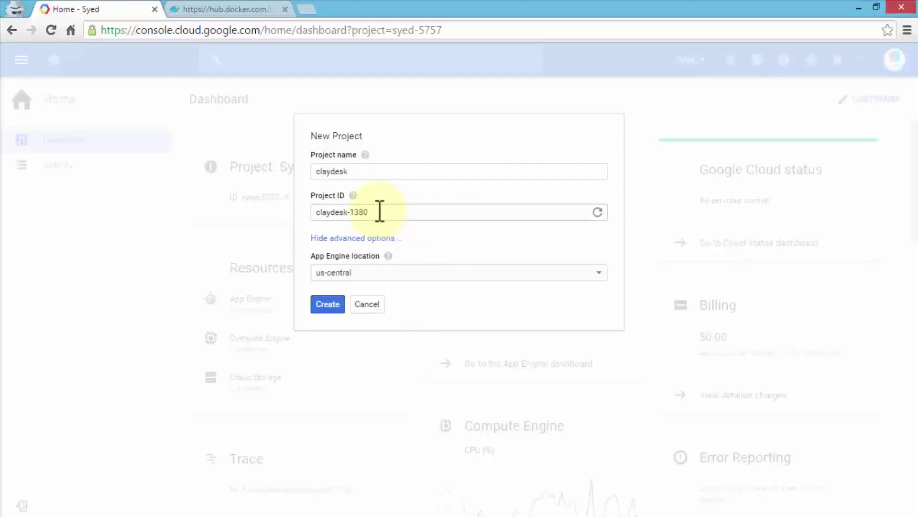
{"action": "left_click", "coordinate": [330, 306]}
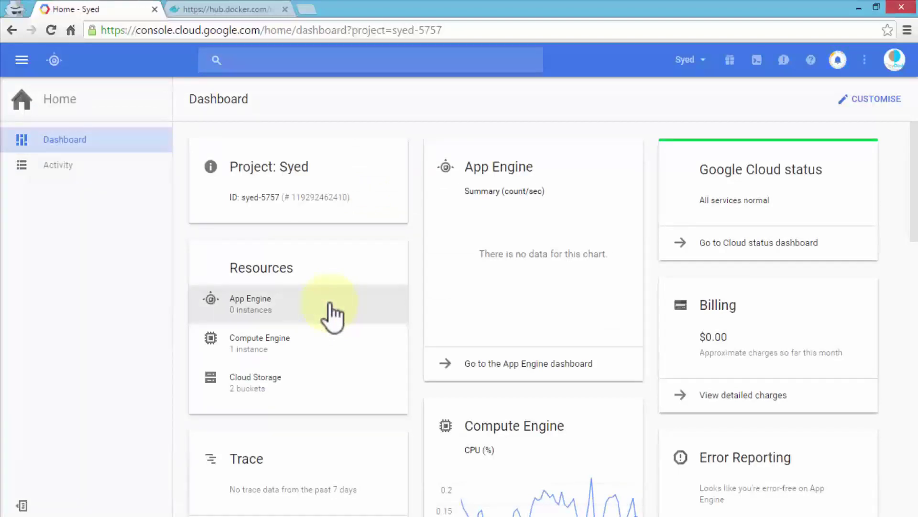
Step: Open the claydesk project from its creation notification and inspect its project ID and project number details
{"action": "left_click", "coordinate": [838, 61]}
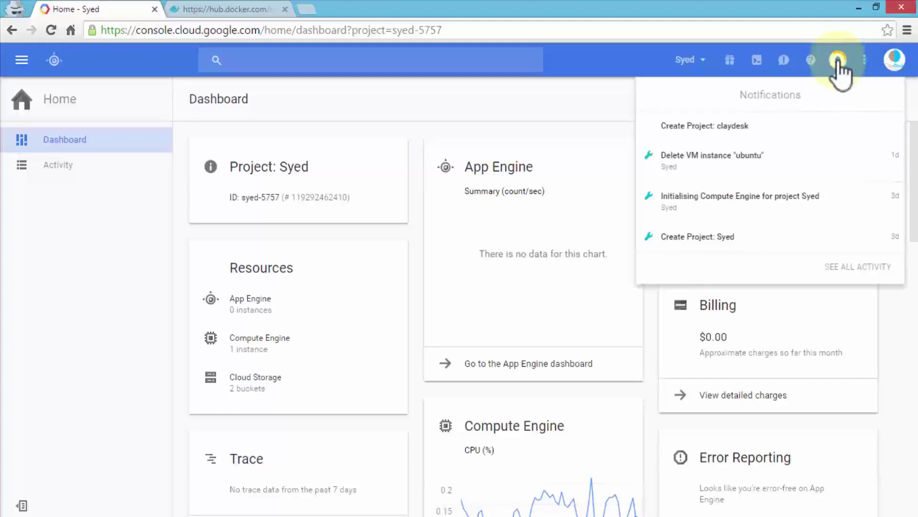
{"action": "left_click", "coordinate": [674, 139]}
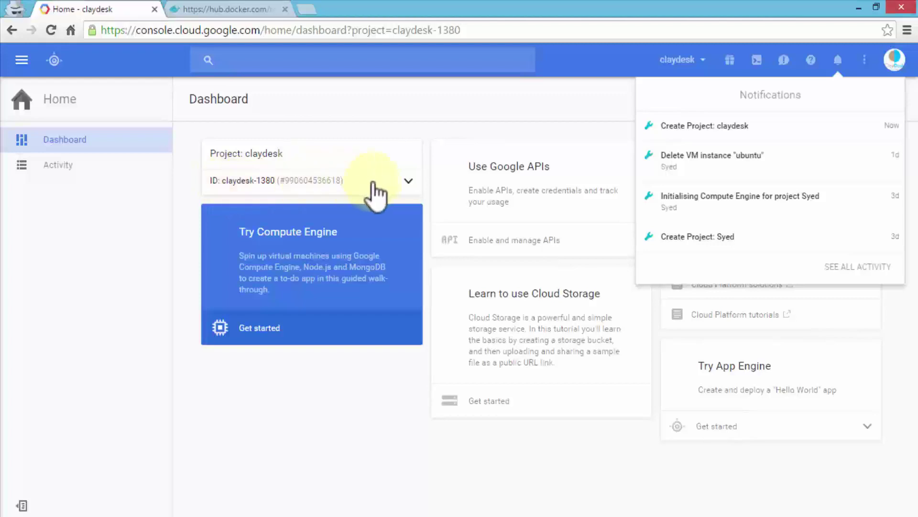
{"action": "left_click", "coordinate": [408, 185]}
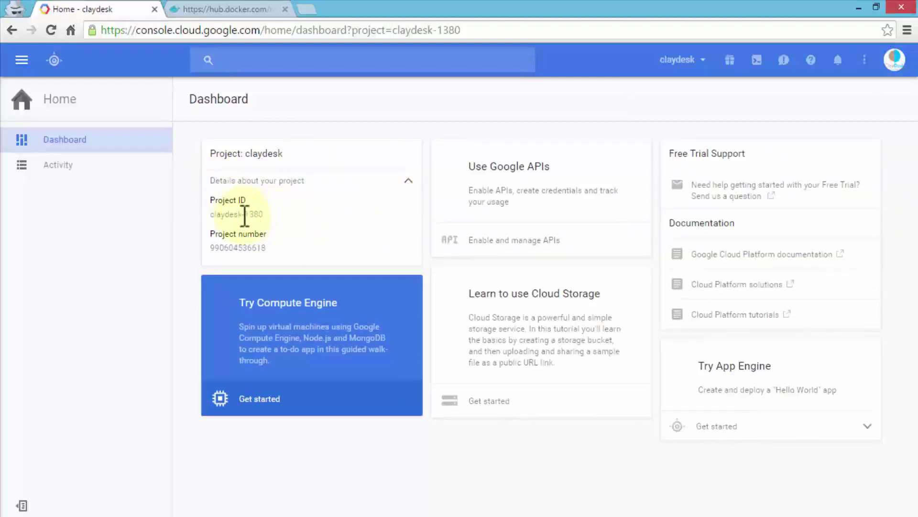
{"action": "left_click_drag", "start_coordinate": [210, 214], "coordinate": [292, 215]}
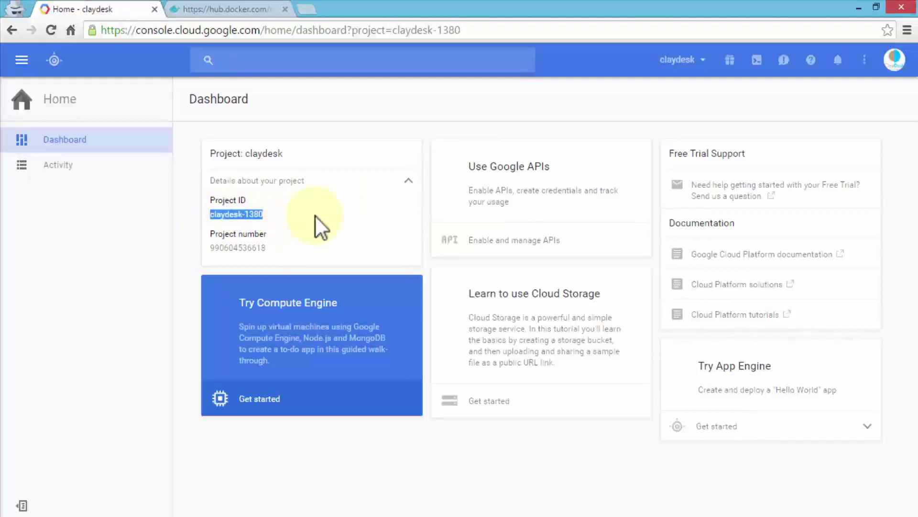
{"action": "left_click", "coordinate": [286, 239]}
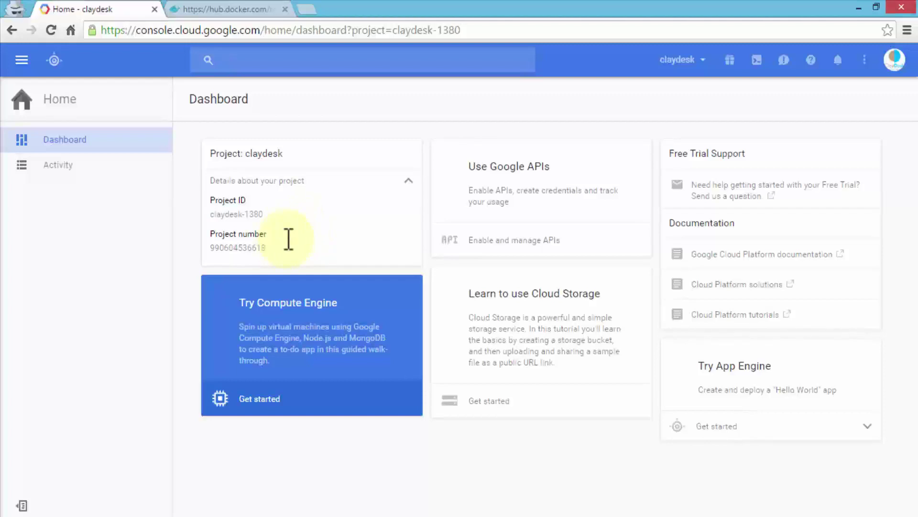
{"action": "left_click", "coordinate": [62, 105]}
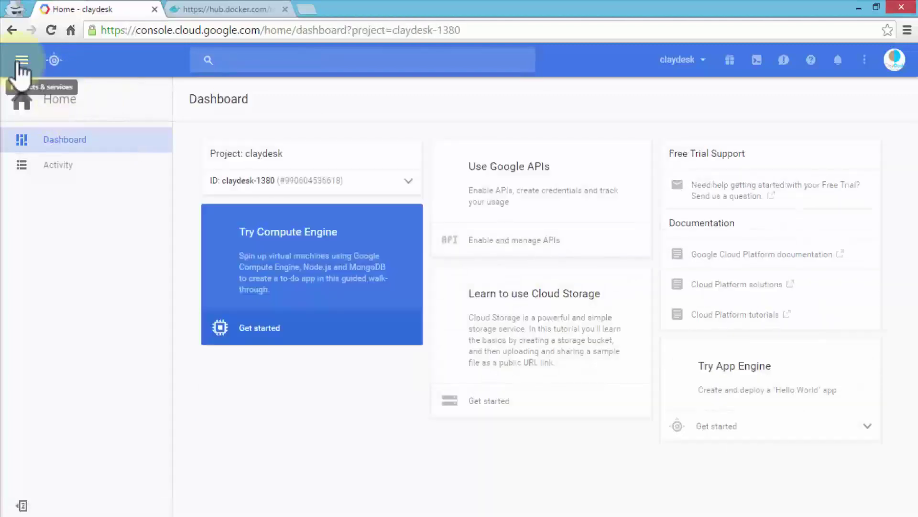
Step: Review the IAM permissions of the claydesk project and the list of all projects
{"action": "left_click", "coordinate": [20, 63]}
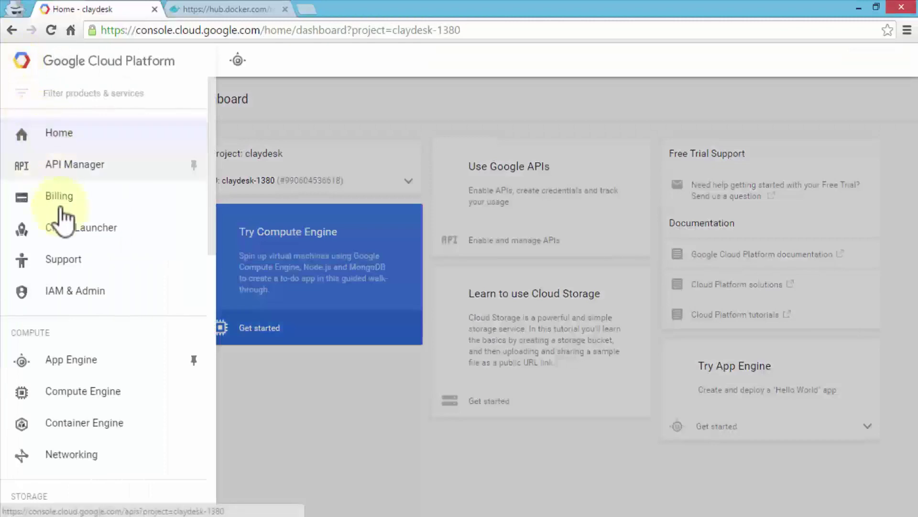
{"action": "left_click", "coordinate": [138, 292]}
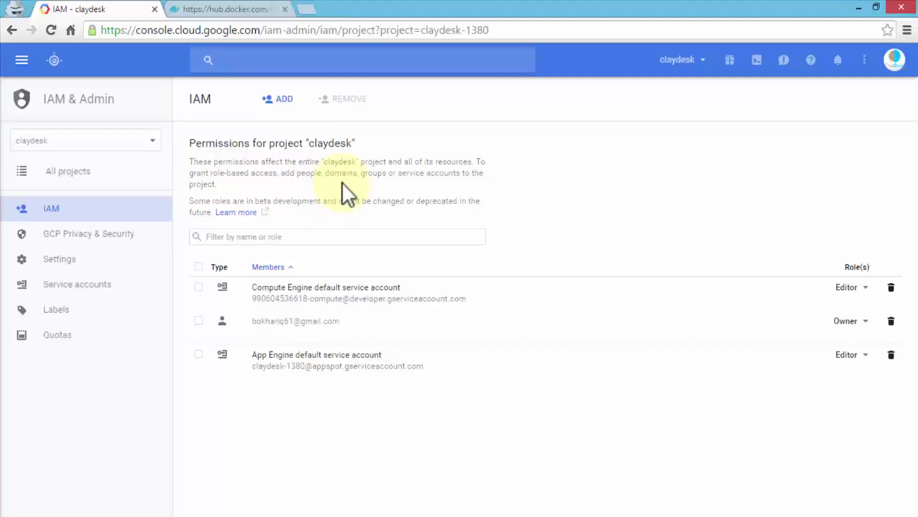
{"action": "left_click", "coordinate": [57, 176]}
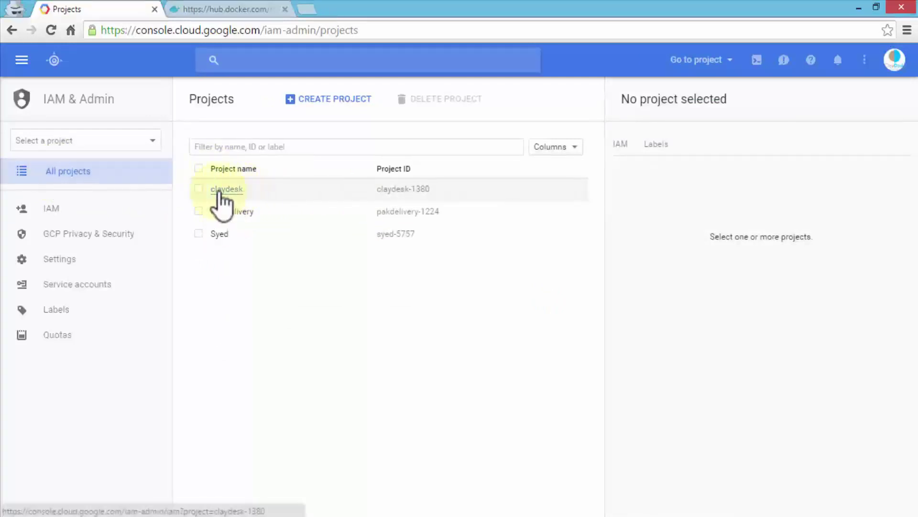
Step: Go to the Compute Engine VM instances page of the claydesk project
{"action": "left_click", "coordinate": [276, 193]}
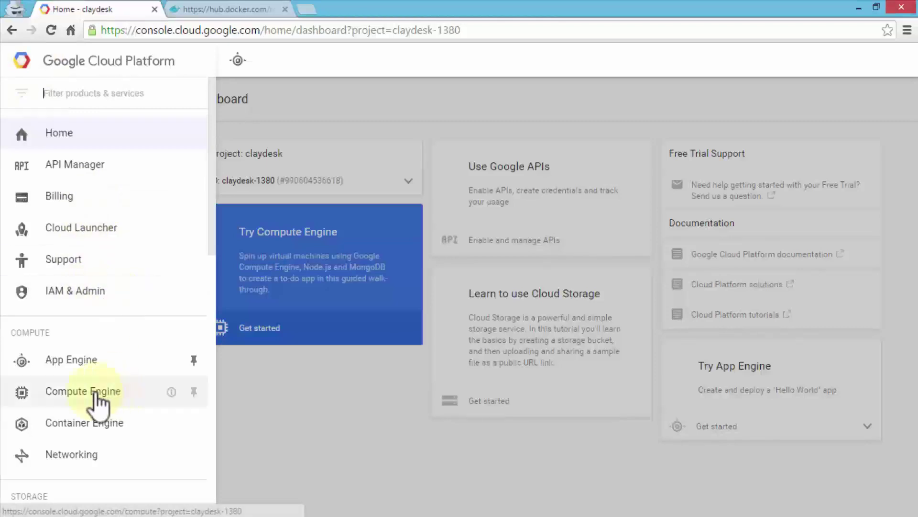
{"action": "left_click", "coordinate": [65, 393]}
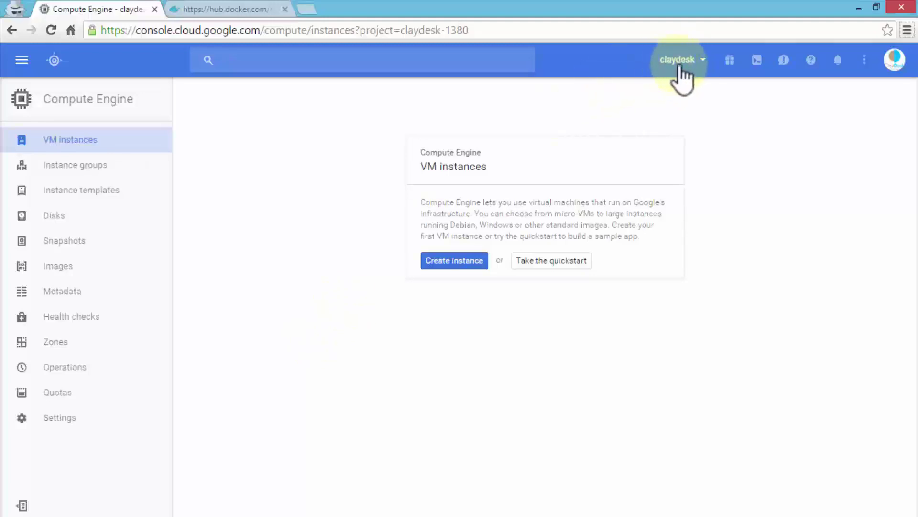
Step: Check the VM instances of the project that holds the ubuntu VM, and return to the claydesk project
{"action": "left_click", "coordinate": [703, 61]}
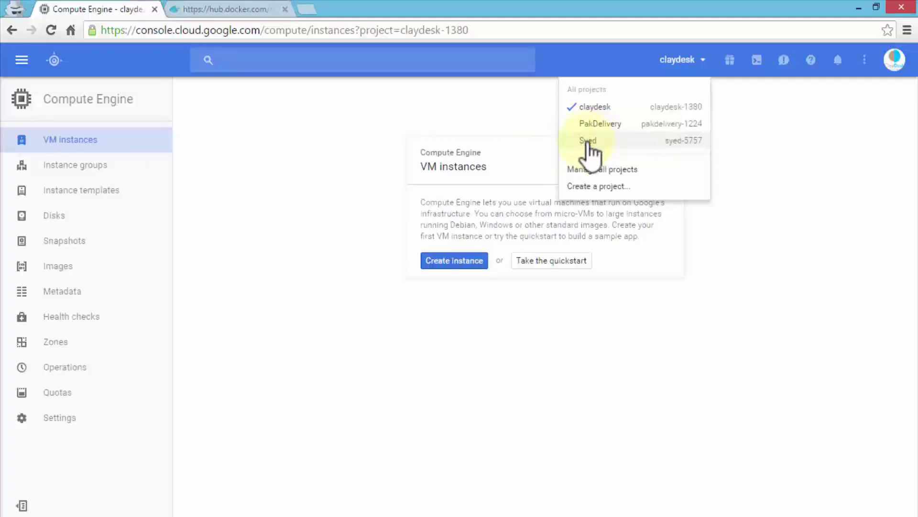
{"action": "left_click", "coordinate": [646, 142]}
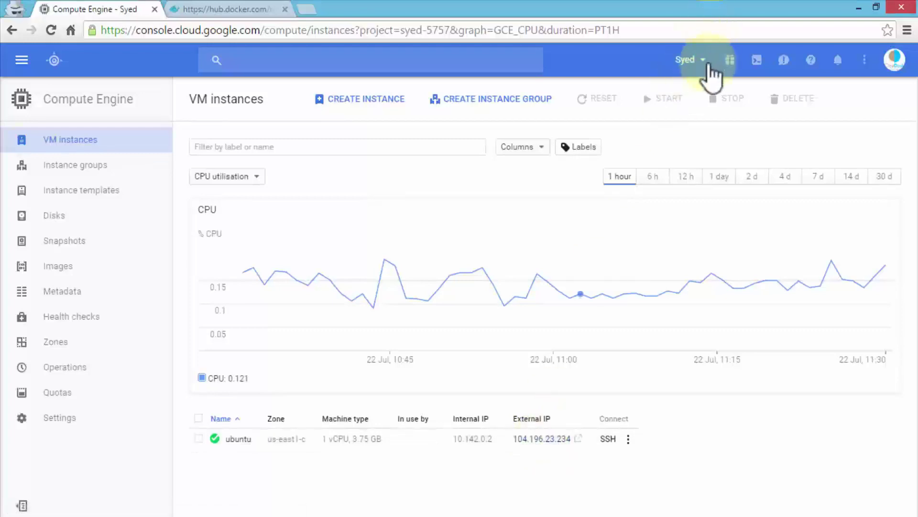
{"action": "left_click", "coordinate": [681, 65]}
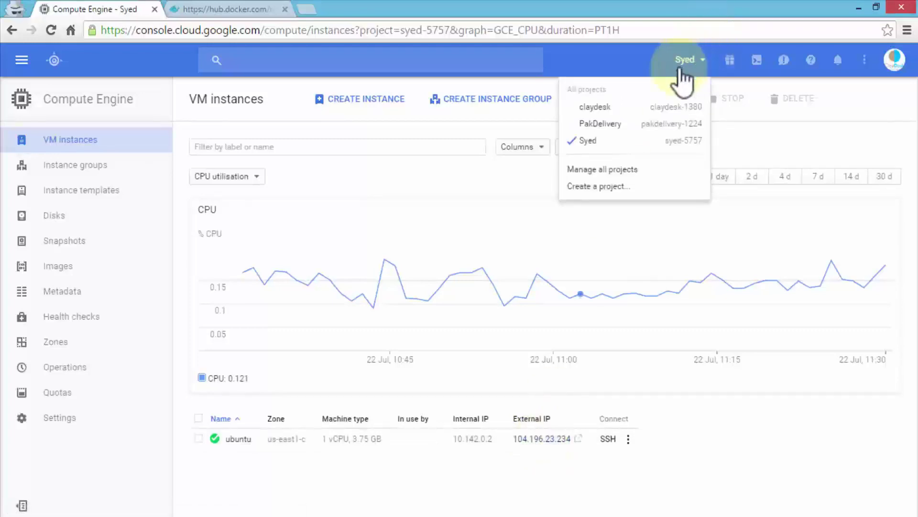
{"action": "left_click", "coordinate": [594, 109]}
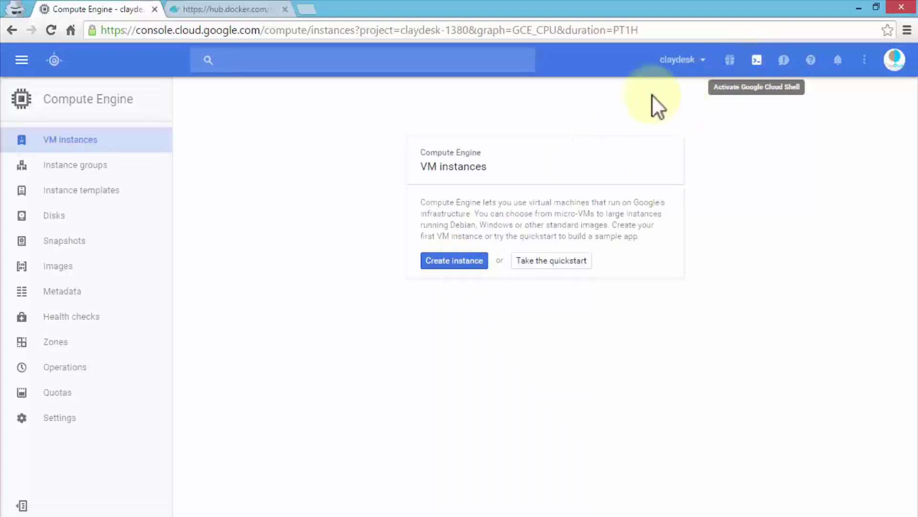
Step: Start creating a VM instance in the claydesk project and name it claydeskvm
{"action": "left_click", "coordinate": [467, 264]}
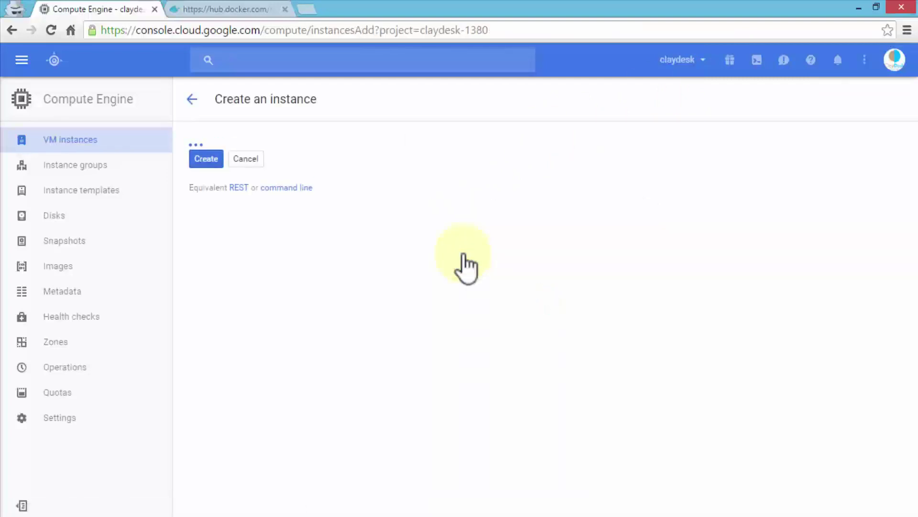
{"action": "left_click_drag", "start_coordinate": [266, 158], "coordinate": [160, 182]}
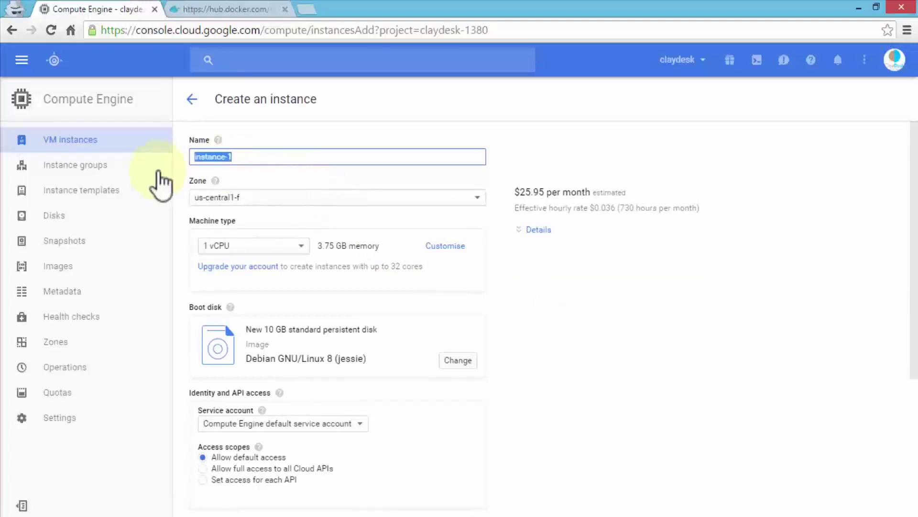
{"action": "type", "text": "clayde"}
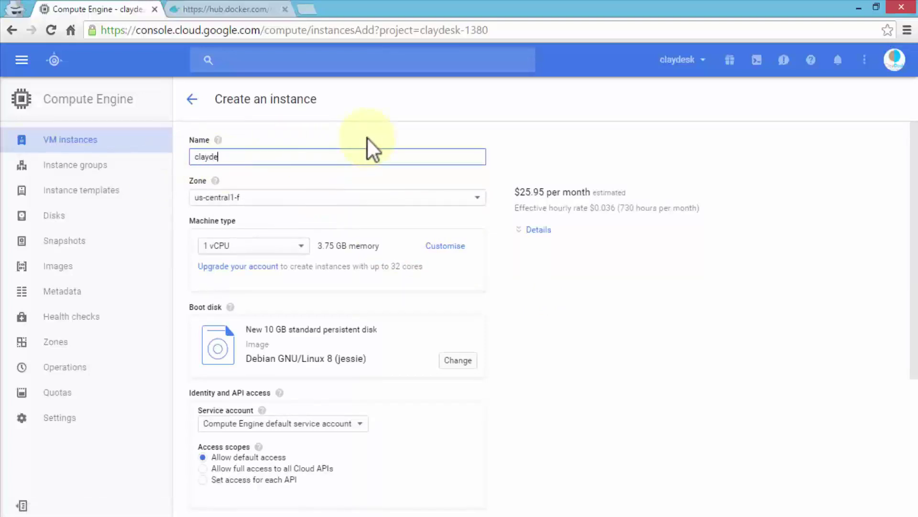
{"action": "type", "text": "sk-VM"}
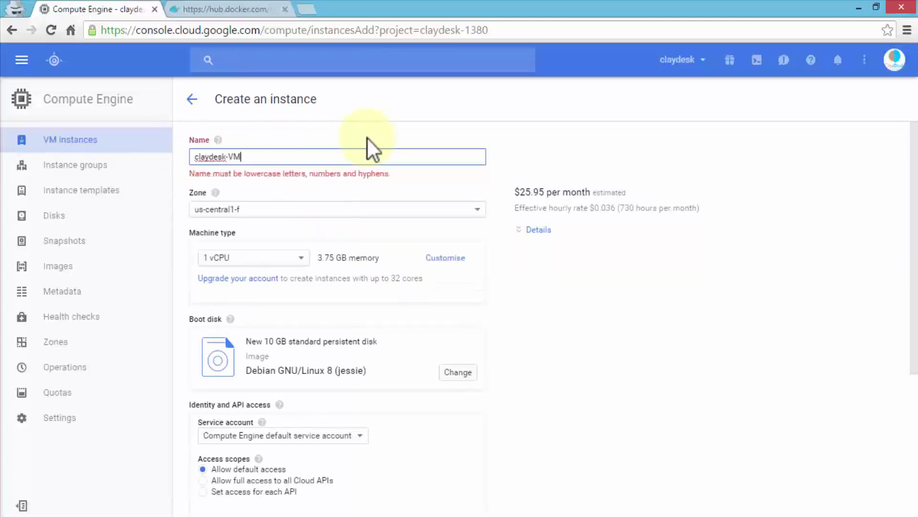
{"action": "key", "text": "BackSpace"}
{"action": "key", "text": "BackSpace"}
{"action": "key", "text": "BackSpace"}
{"action": "type", "text": "vm"}
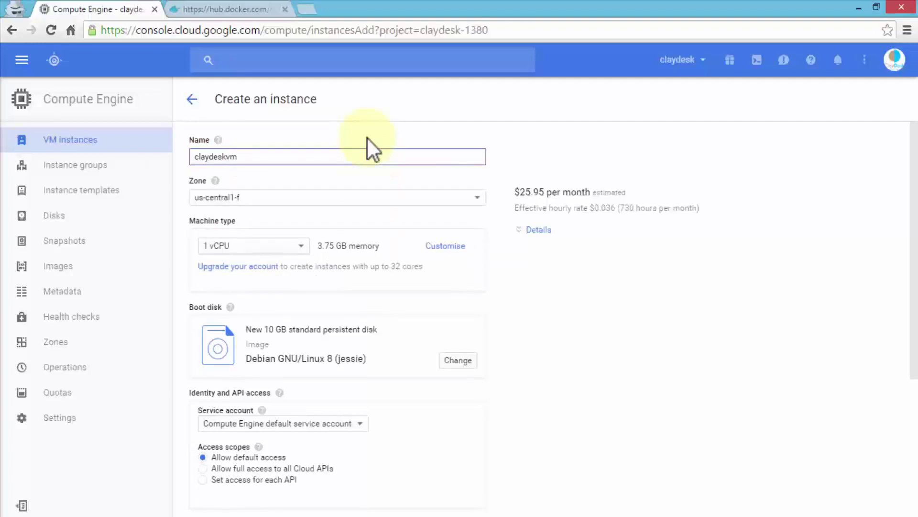
Step: Set the instance's zone to us-east1-c and check the custom core and memory settings before returning to the basic machine type view
{"action": "left_click", "coordinate": [366, 197]}
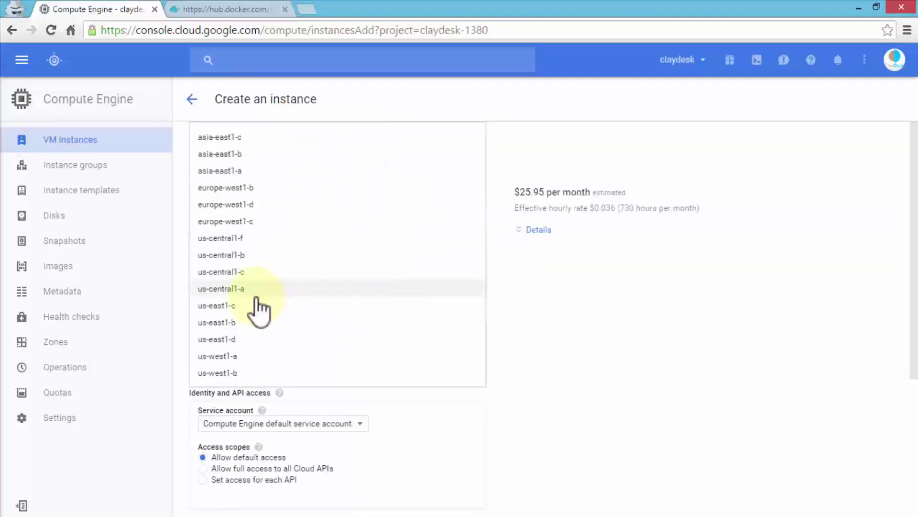
{"action": "left_click", "coordinate": [257, 306]}
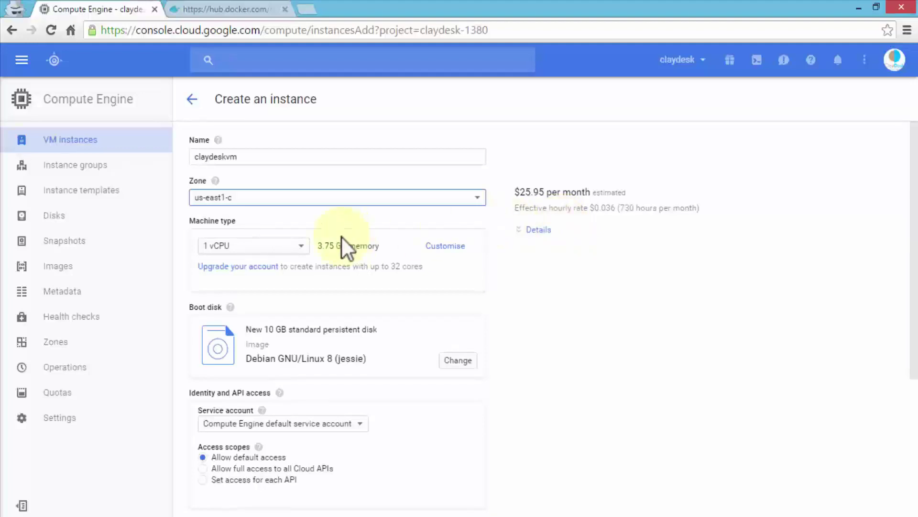
{"action": "left_click", "coordinate": [446, 247]}
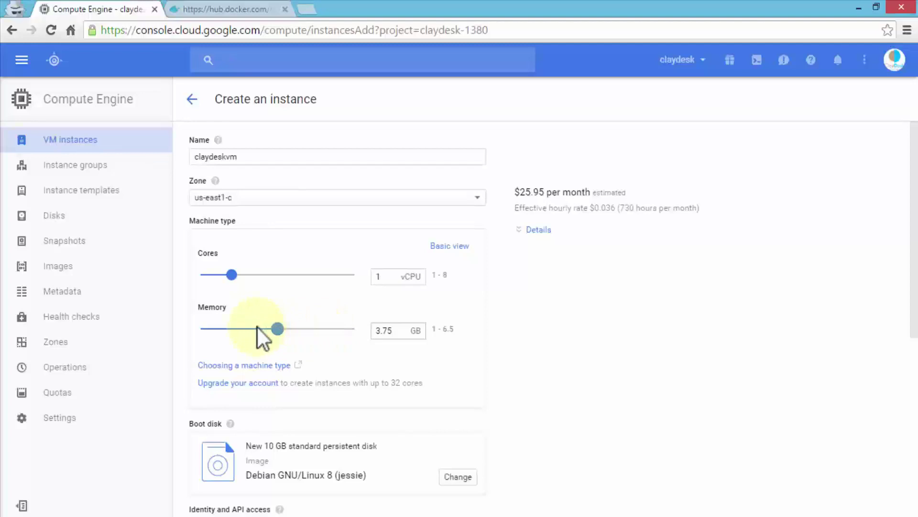
{"action": "left_click", "coordinate": [449, 246]}
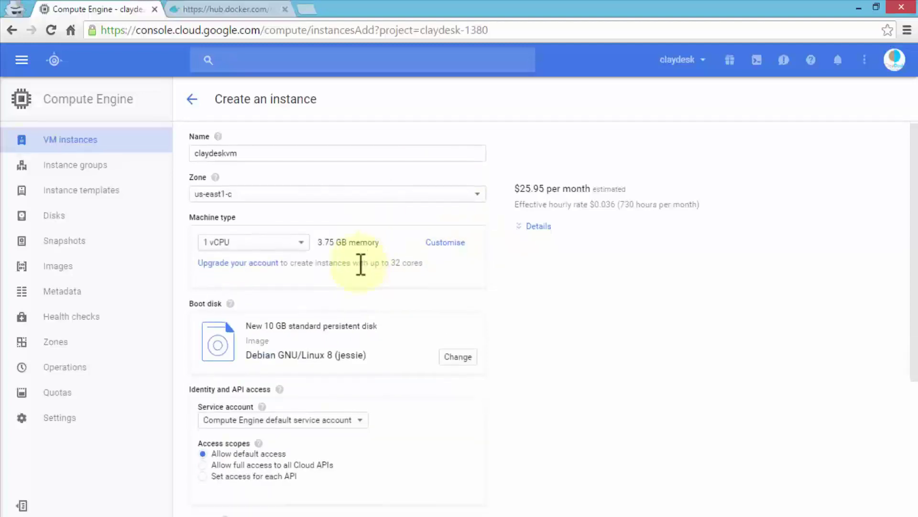
Step: Change the instance's boot disk image to Ubuntu 16.04 LTS
{"action": "scroll", "coordinate": [361, 262], "scroll_direction": "down", "scroll_amount": 3}
{"action": "scroll", "coordinate": [296, 230], "scroll_direction": "up", "scroll_amount": 2}
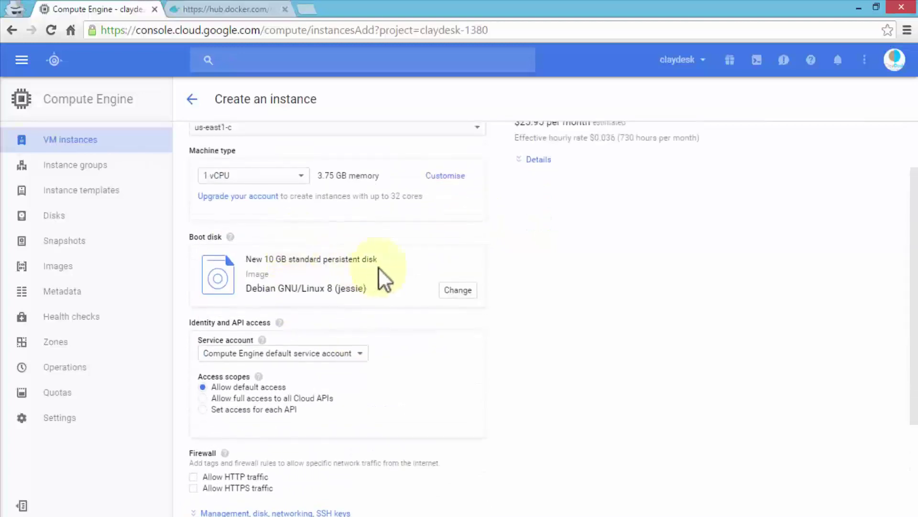
{"action": "left_click", "coordinate": [453, 291]}
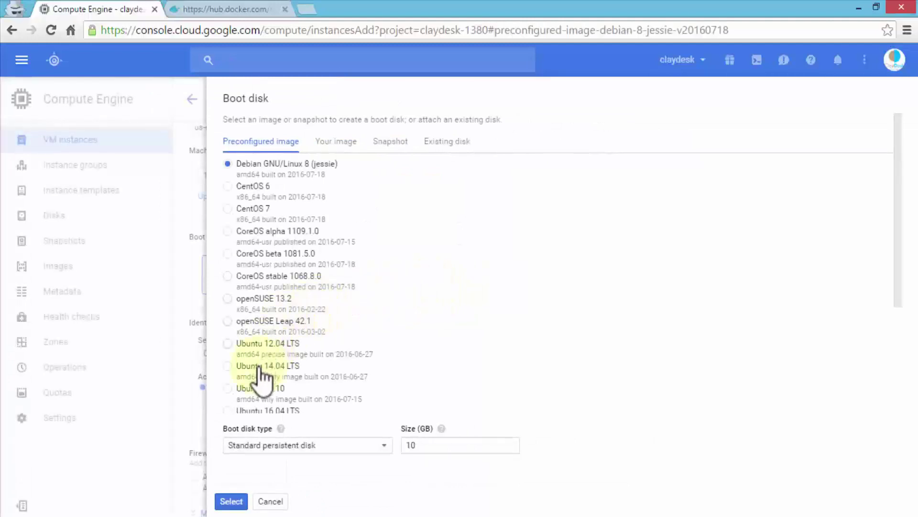
{"action": "scroll", "coordinate": [262, 357], "scroll_direction": "down", "scroll_amount": 2}
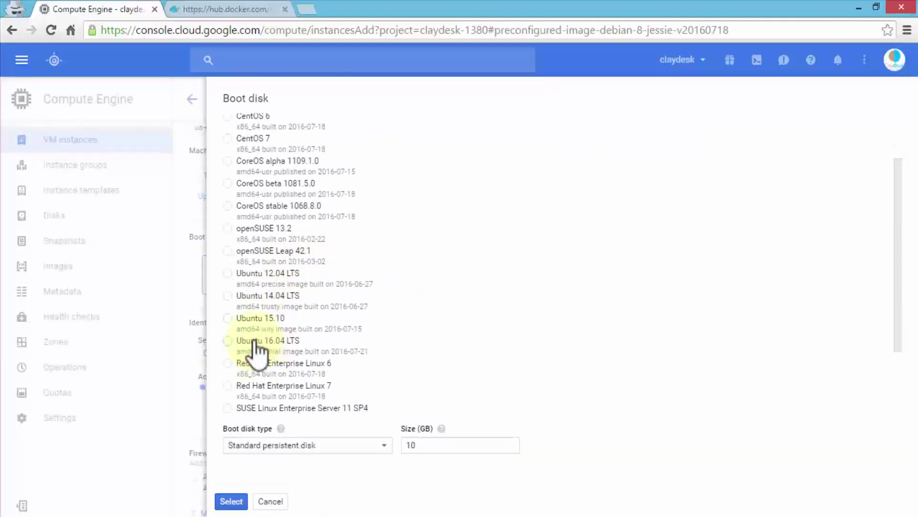
{"action": "left_click", "coordinate": [268, 345]}
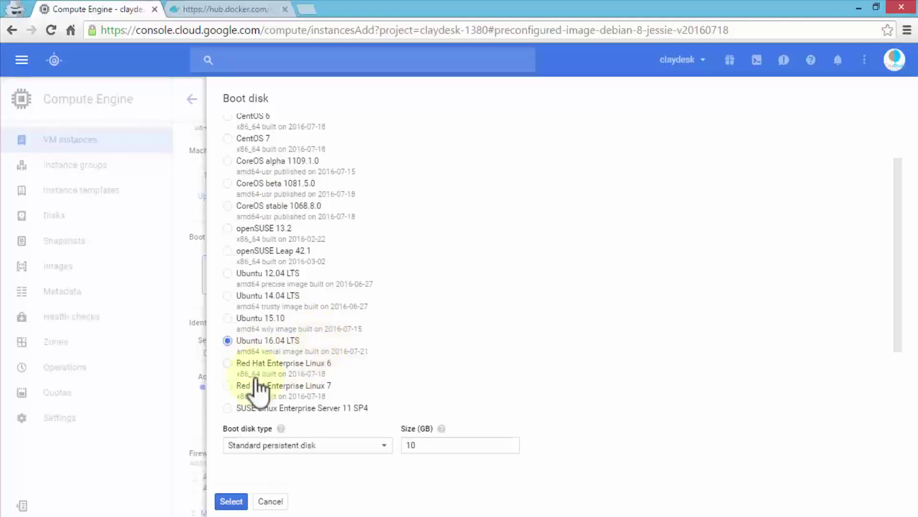
{"action": "left_click", "coordinate": [231, 501]}
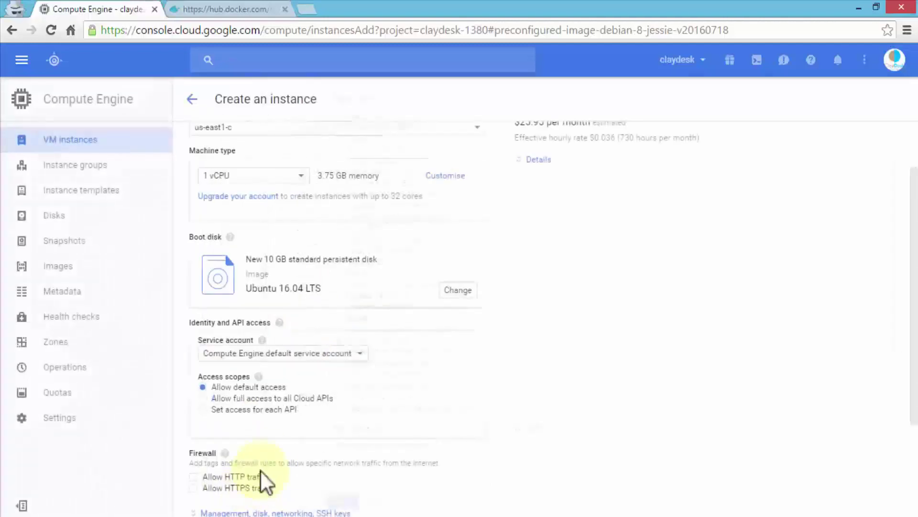
Step: Allow HTTP and HTTPS traffic in the instance's firewall settings and create the VM instance
{"action": "scroll", "coordinate": [367, 378], "scroll_direction": "down", "scroll_amount": 1}
{"action": "scroll", "coordinate": [367, 379], "scroll_direction": "down", "scroll_amount": 3}
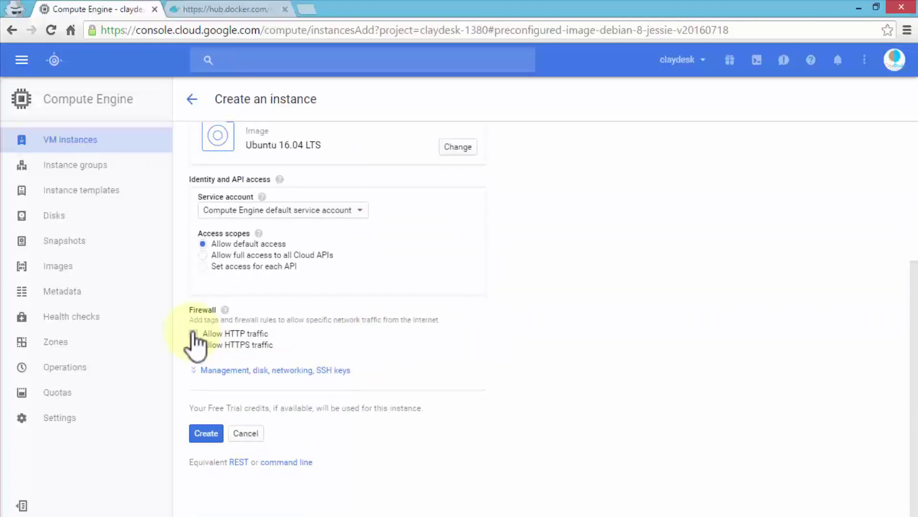
{"action": "left_click", "coordinate": [194, 333]}
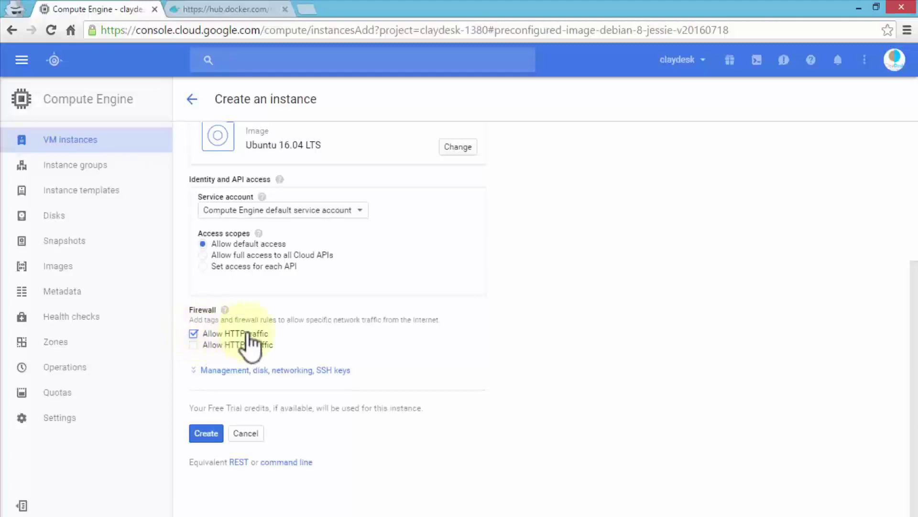
{"action": "left_click", "coordinate": [193, 345]}
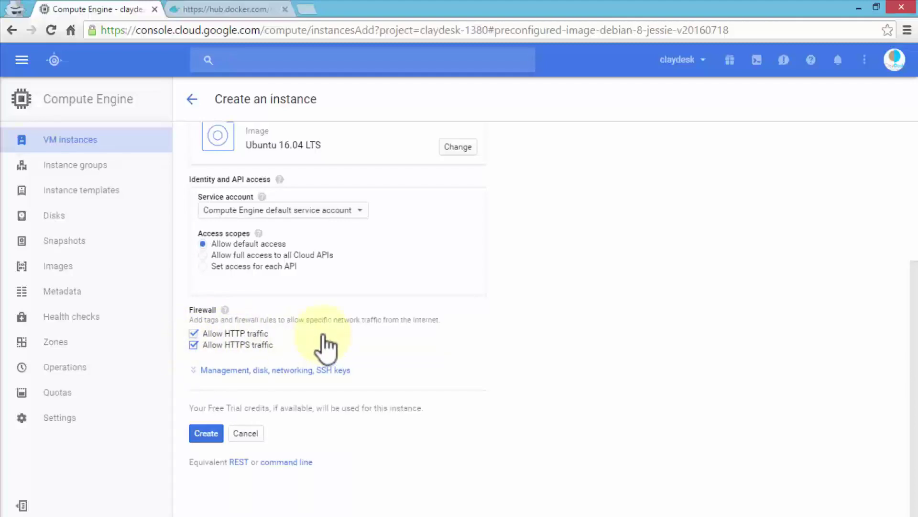
{"action": "left_click", "coordinate": [207, 433]}
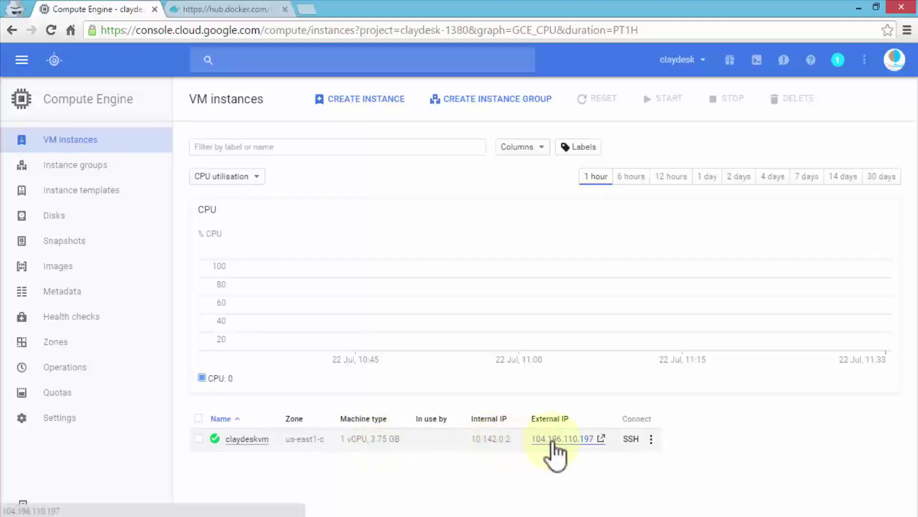
Step: Open an SSH session to the claydeskvm instance to check the connection, and close the session window
{"action": "left_click", "coordinate": [631, 440]}
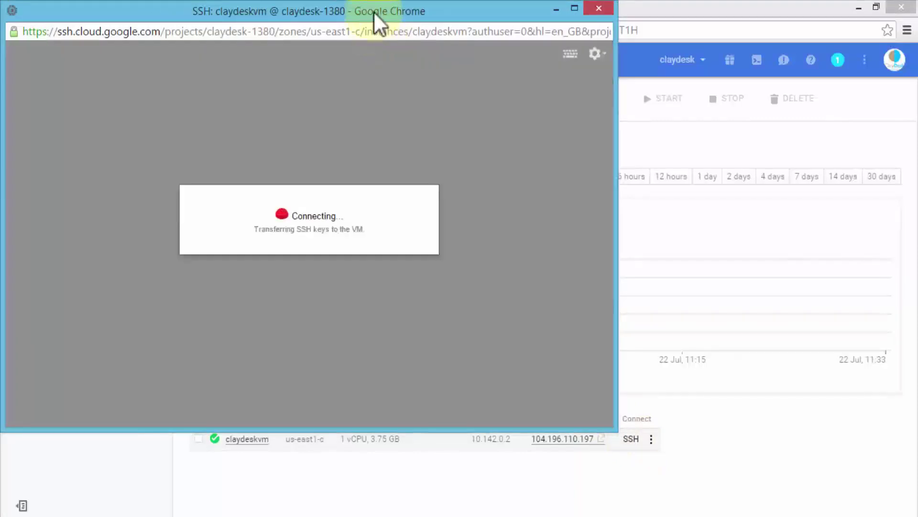
{"action": "left_click_drag", "start_coordinate": [374, 12], "coordinate": [519, 61]}
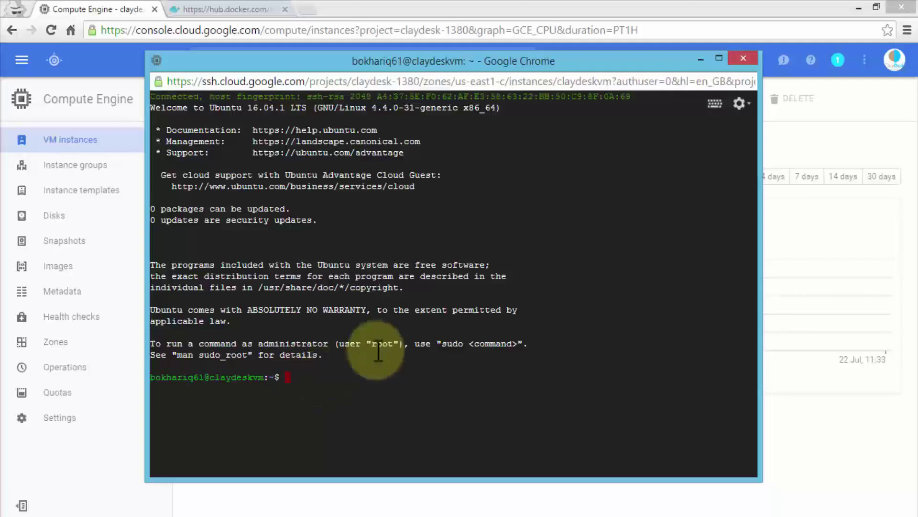
{"action": "left_click", "coordinate": [745, 58]}
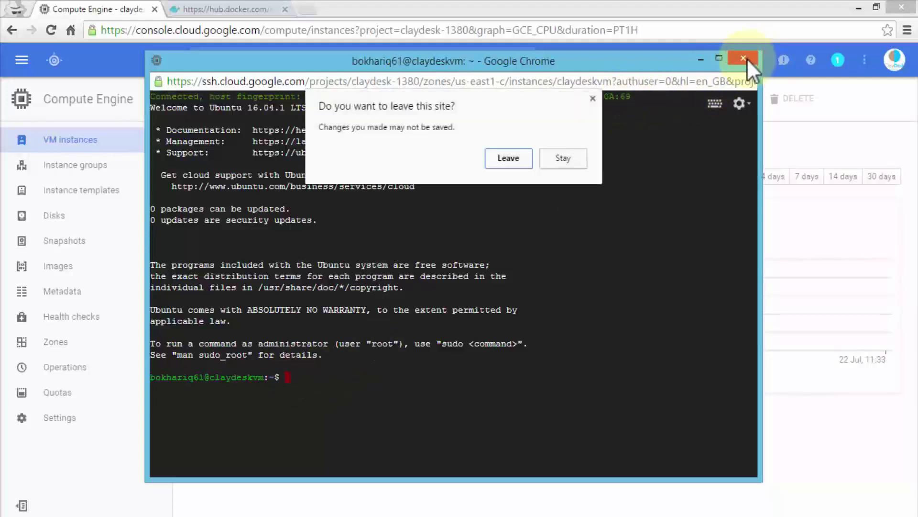
{"action": "left_click", "coordinate": [507, 160]}
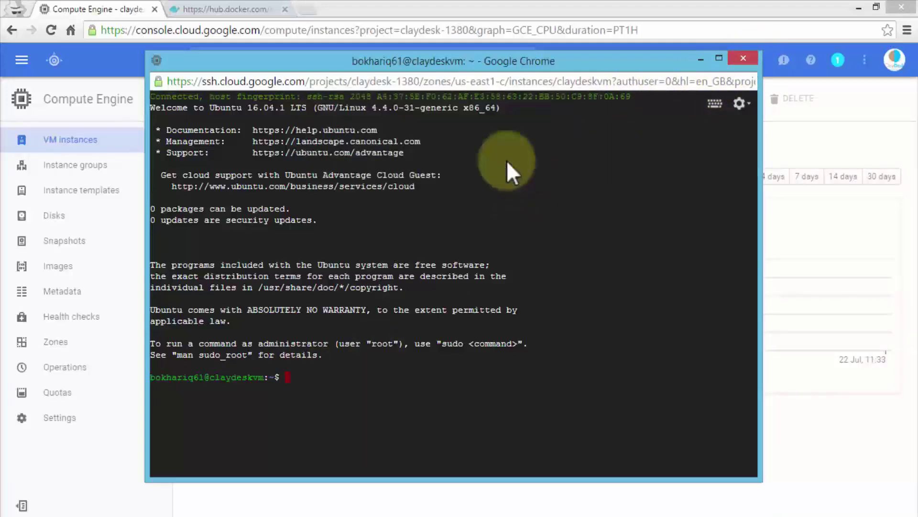
Step: Check the project notifications and view the container clusters and Container Registry pages of Container Engine
{"action": "left_click", "coordinate": [838, 59]}
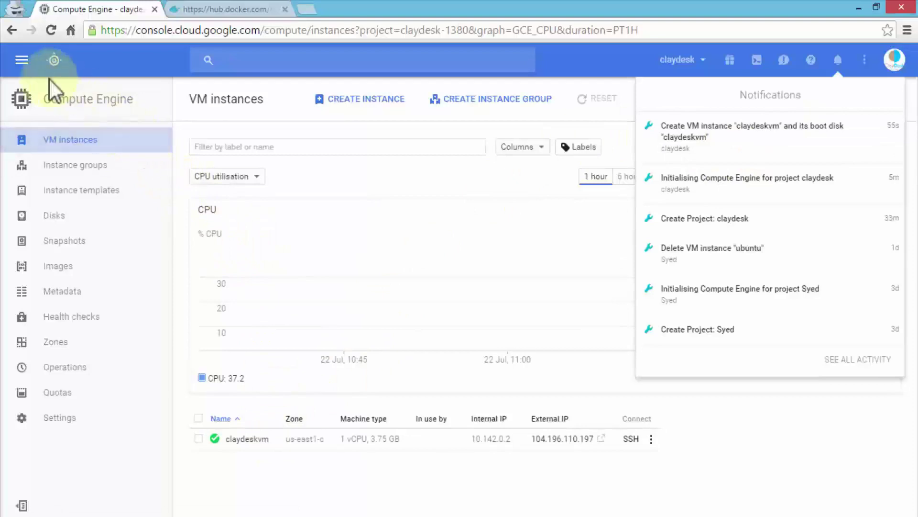
{"action": "left_click", "coordinate": [21, 60]}
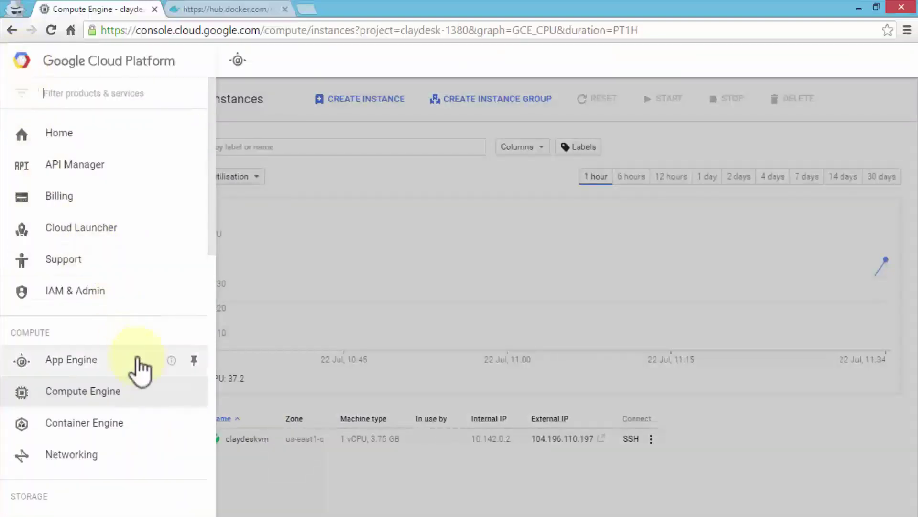
{"action": "left_click", "coordinate": [108, 425]}
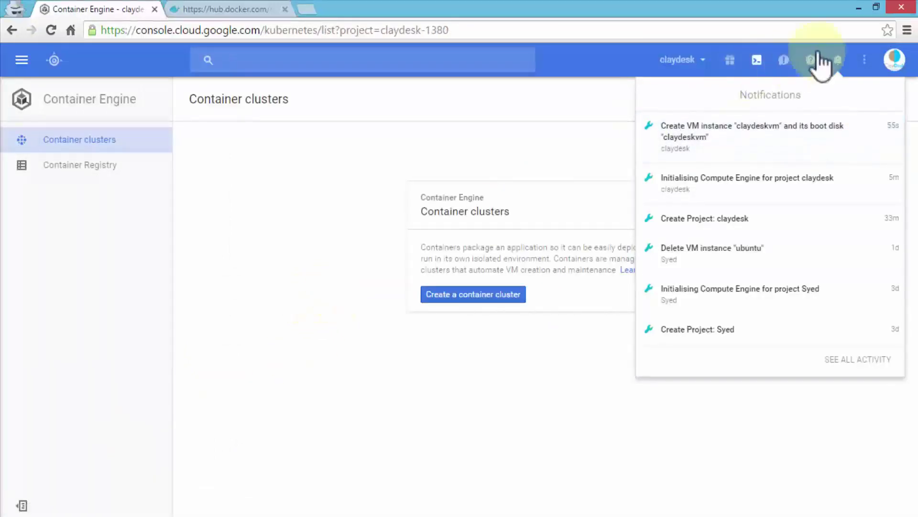
{"action": "left_click", "coordinate": [838, 62]}
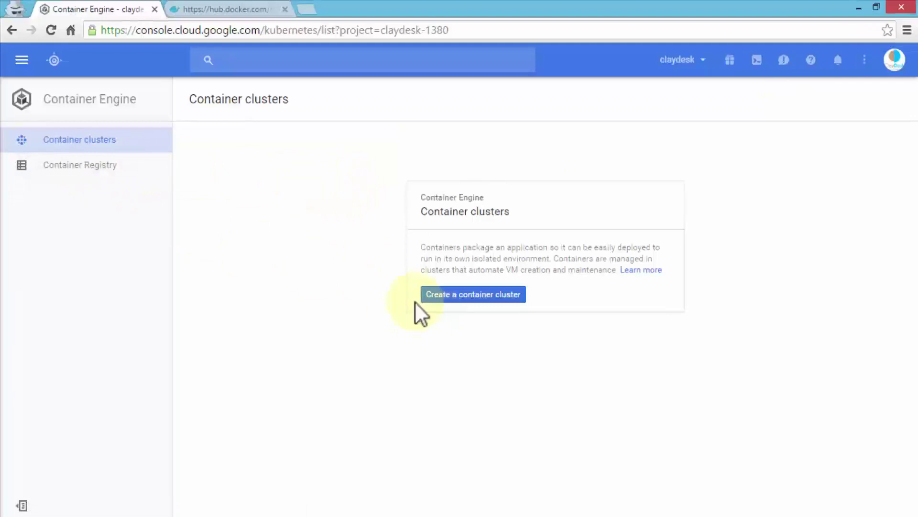
{"action": "left_click", "coordinate": [86, 166]}
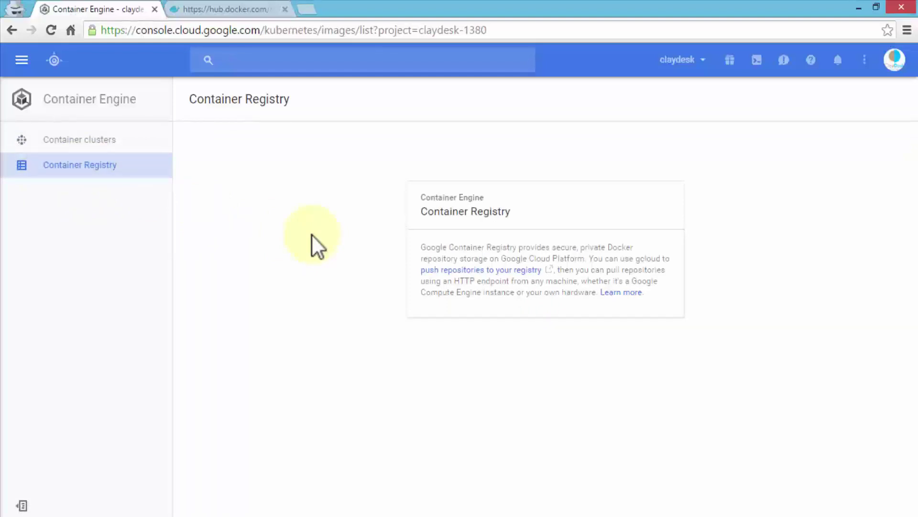
Step: Start Cloud Shell with an enlarged terminal and list the available zones with "gcloud compute zones list"
{"action": "left_click", "coordinate": [757, 61]}
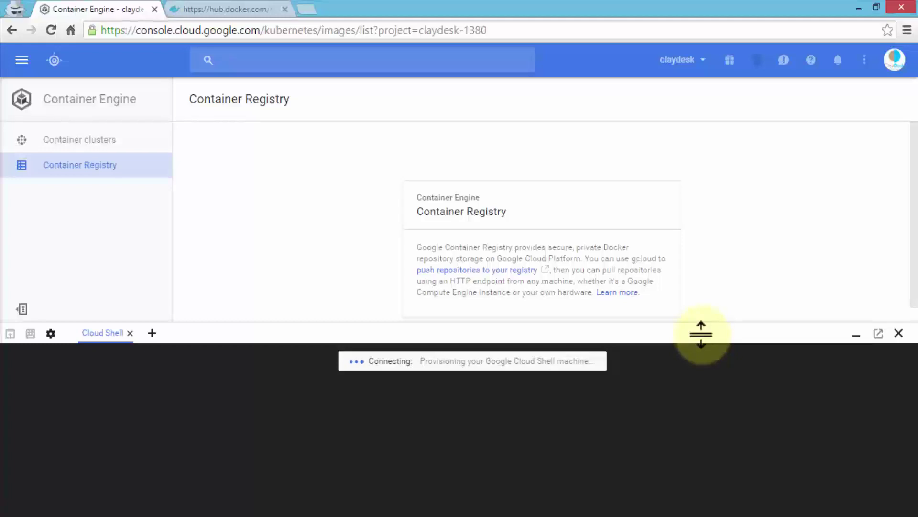
{"action": "left_click_drag", "start_coordinate": [701, 334], "coordinate": [691, 84]}
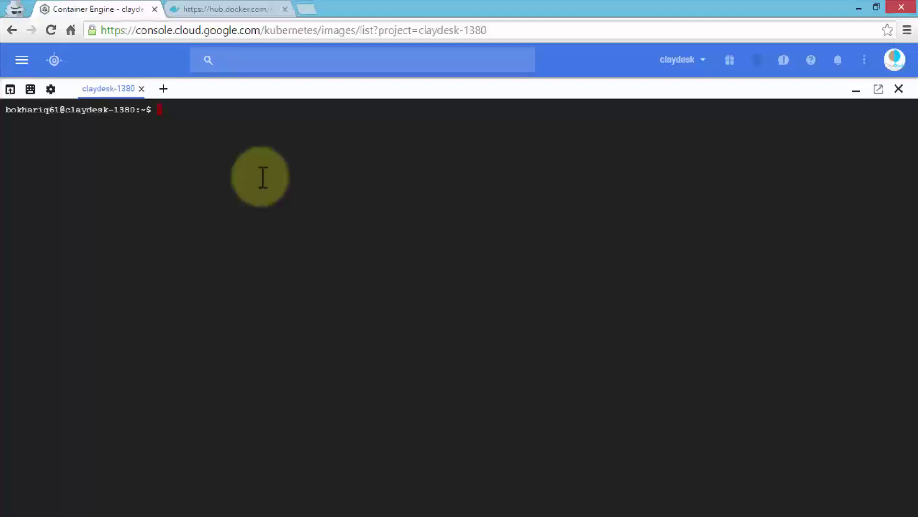
{"action": "type", "text": "gcloud"}
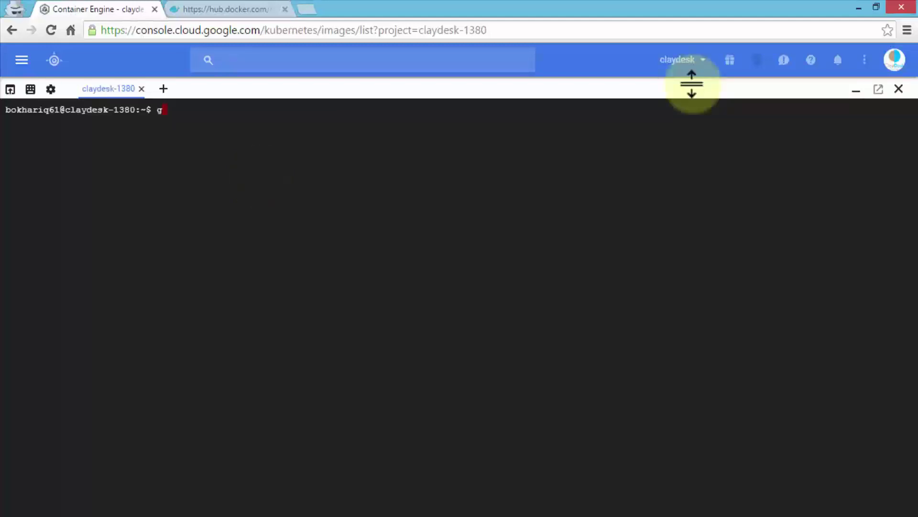
{"action": "type", "text": " compute"}
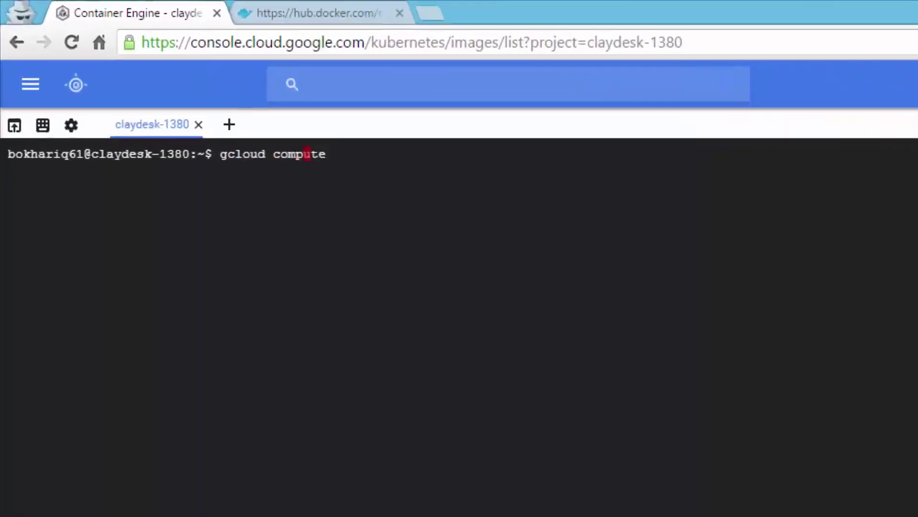
{"action": "type", "text": " zones list"}
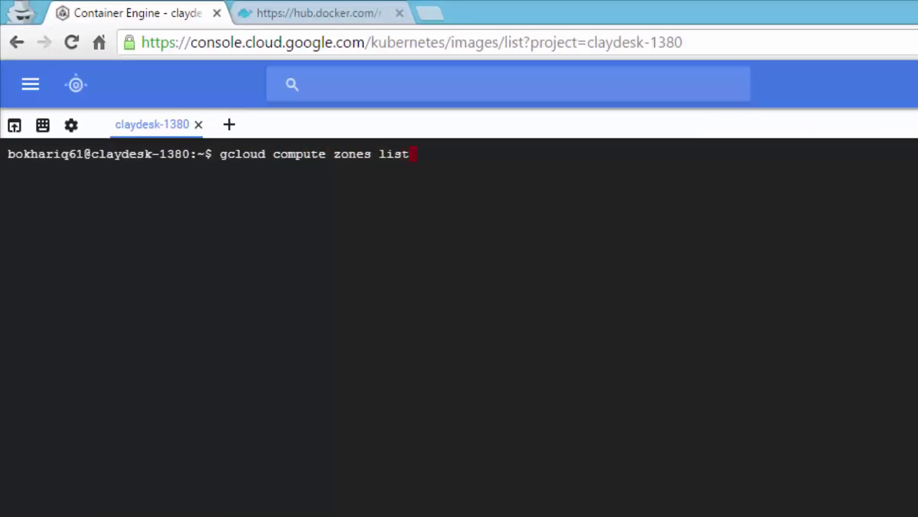
{"action": "key", "text": "Return"}
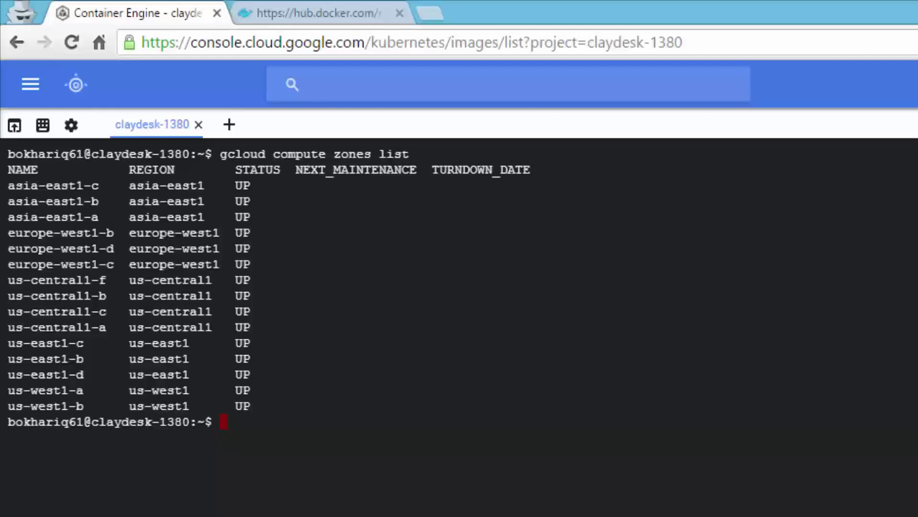
Step: Set the default compute zone to us-central1-a with "gcloud config set compute/zone us-central1-a"
{"action": "type", "text": "gcloud confi"}
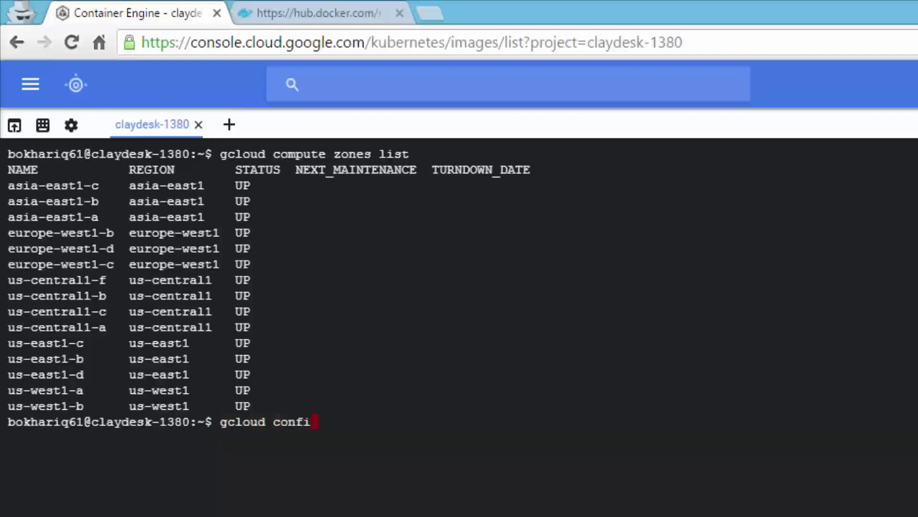
{"action": "type", "text": "g set compute"}
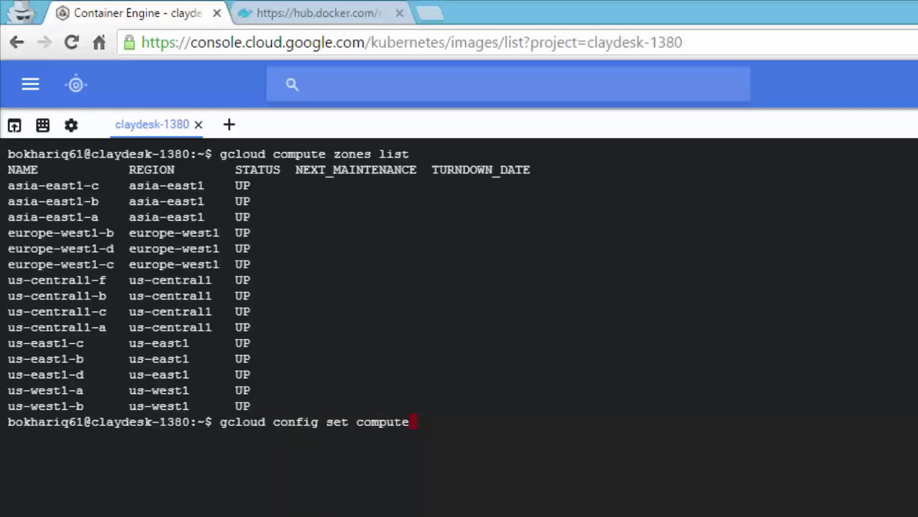
{"action": "type", "text": "/zone"}
{"action": "type", "text": "us-cenntral"}
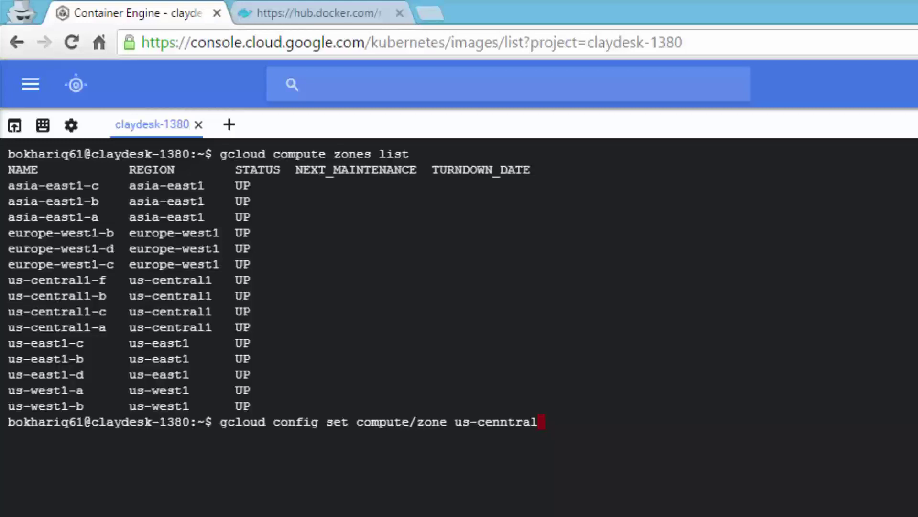
{"action": "key", "text": "BackSpace"}
{"action": "key", "text": "BackSpace"}
{"action": "key", "text": "BackSpace"}
{"action": "key", "text": "BackSpace"}
{"action": "key", "text": "BackSpace"}
{"action": "type", "text": "tral1-a"}
{"action": "key", "text": "Return"}
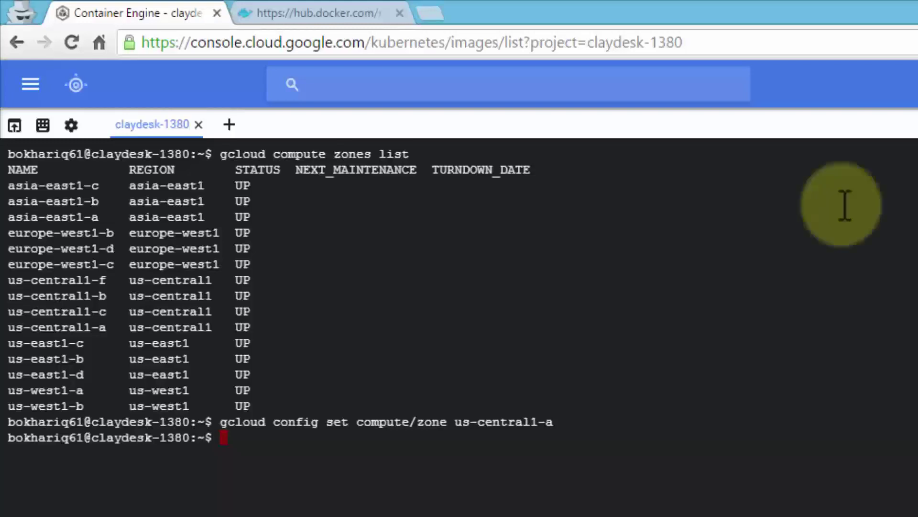
Step: Create a container cluster named claydesk-app with "gcloud container clusters create claydesk-app"
{"action": "type", "text": "g"}
{"action": "type", "text": "loud"}
{"action": "key", "text": "BackSpace"}
{"action": "key", "text": "BackSpace"}
{"action": "key", "text": "BackSpace"}
{"action": "key", "text": "BackSpace"}
{"action": "type", "text": "cloud continer cluster"}
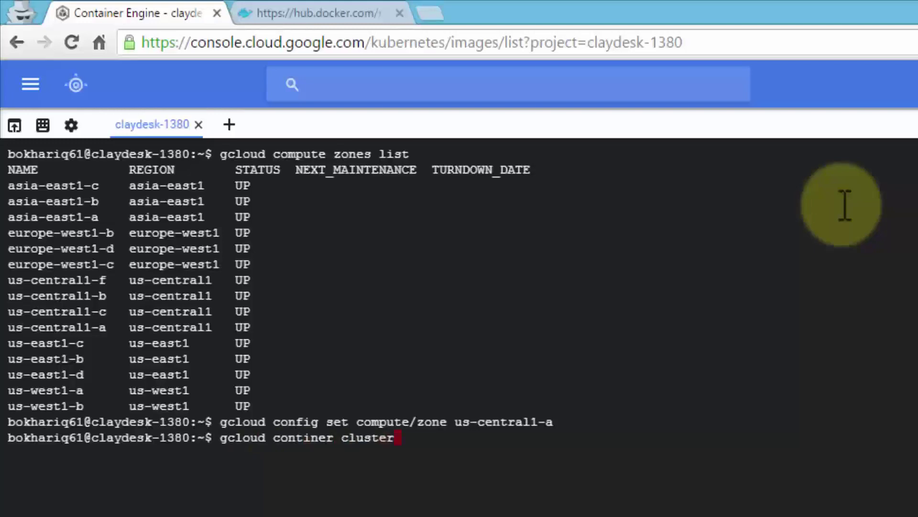
{"action": "type", "text": "s create claydesk"}
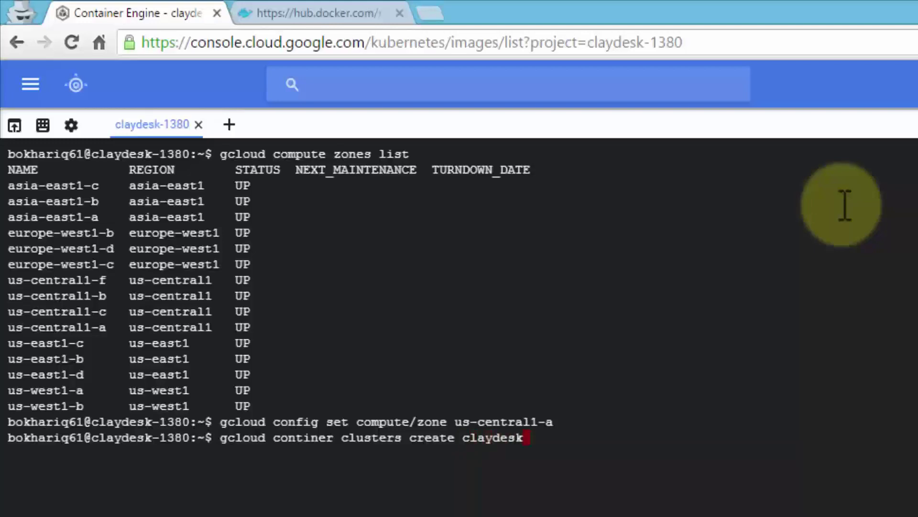
{"action": "type", "text": "-1"}
{"action": "key", "text": "BackSpace"}
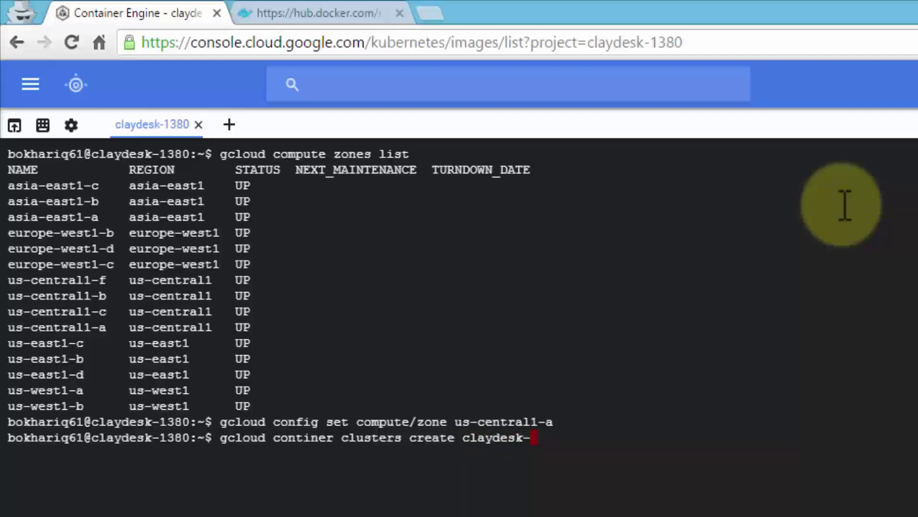
{"action": "type", "text": "app"}
{"action": "key", "text": "Left"}
{"action": "key", "text": "Left"}
{"action": "key", "text": "Left"}
{"action": "key", "text": "Left"}
{"action": "key", "text": "Left"}
{"action": "key", "text": "Left"}
{"action": "key", "text": "Left"}
{"action": "key", "text": "Left"}
{"action": "key", "text": "Left"}
{"action": "key", "text": "Left"}
{"action": "key", "text": "Left"}
{"action": "key", "text": "Left"}
{"action": "key", "text": "Left"}
{"action": "key", "text": "Left"}
{"action": "key", "text": "Left"}
{"action": "key", "text": "Left"}
{"action": "key", "text": "Left"}
{"action": "key", "text": "Left"}
{"action": "key", "text": "Left"}
{"action": "key", "text": "Left"}
{"action": "key", "text": "Left"}
{"action": "key", "text": "Left"}
{"action": "key", "text": "Right"}
{"action": "key", "text": "Right"}
{"action": "key", "text": "Right"}
{"action": "key", "text": "Right"}
{"action": "key", "text": "Right"}
{"action": "key", "text": "Right"}
{"action": "key", "text": "Right"}
{"action": "key", "text": "Right"}
{"action": "key", "text": "Right"}
{"action": "key", "text": "Right"}
{"action": "key", "text": "Right"}
{"action": "key", "text": "Right"}
{"action": "key", "text": "Right"}
{"action": "key", "text": "Right"}
{"action": "key", "text": "Right"}
{"action": "key", "text": "Right"}
{"action": "key", "text": "Left"}
{"action": "key", "text": "Left"}
{"action": "key", "text": "BackSpace"}
{"action": "key", "text": "BackSpace"}
{"action": "key", "text": "BackSpace"}
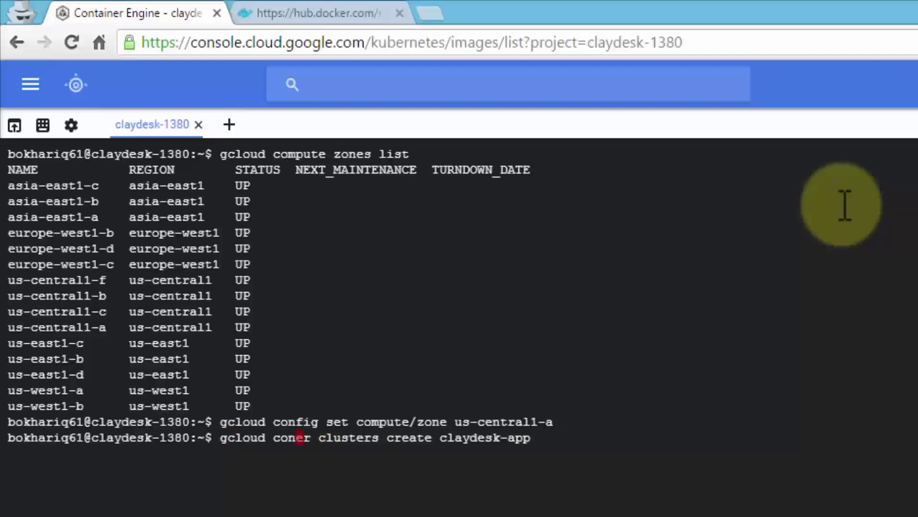
{"action": "type", "text": "ainer"}
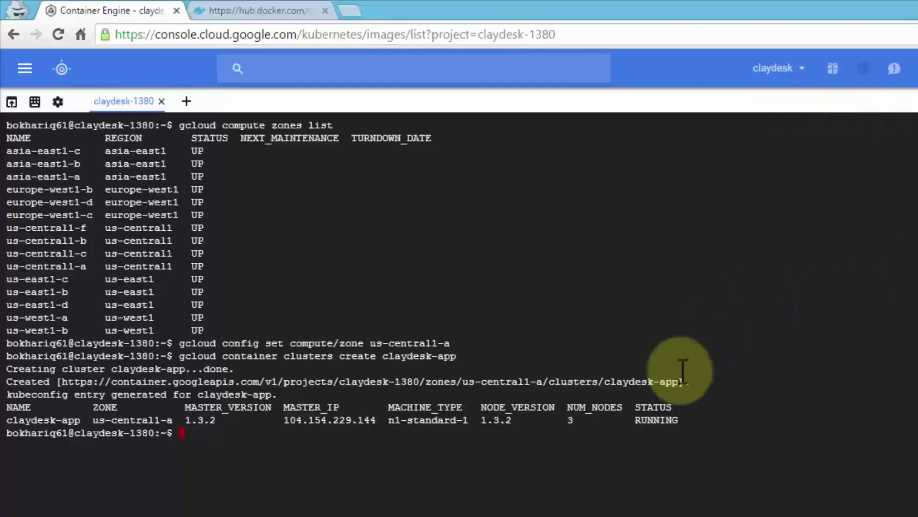
Step: Check the new cluster's node count in the output, and shrink the terminal to view its nodes among the Compute Engine VM instances
{"action": "double_click", "coordinate": [571, 421]}
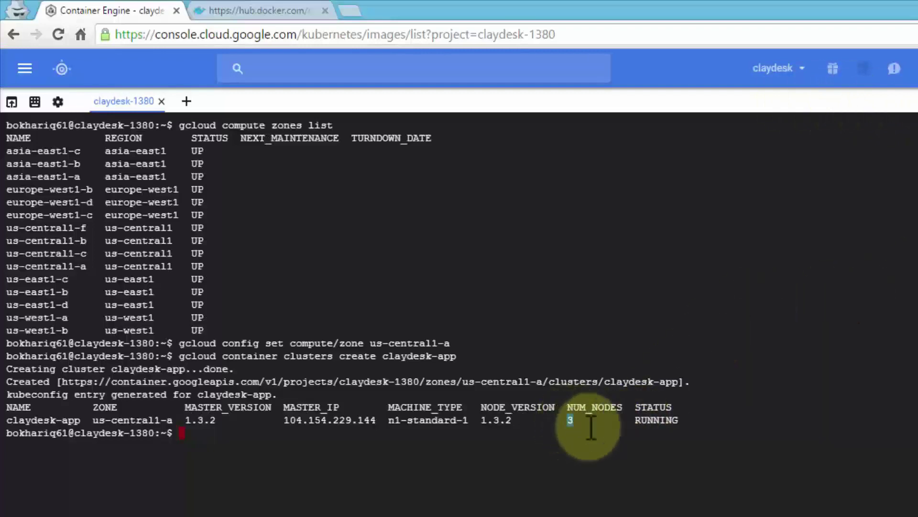
{"action": "left_click", "coordinate": [743, 416]}
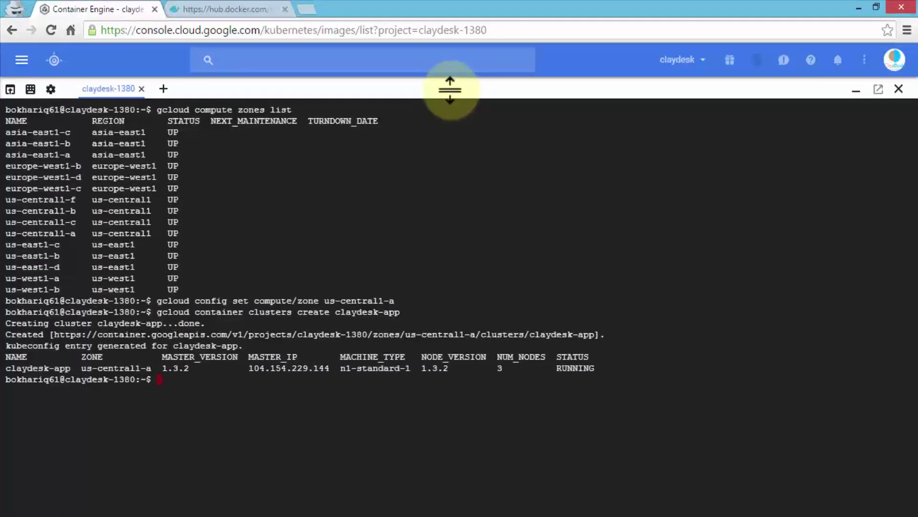
{"action": "left_click_drag", "start_coordinate": [449, 89], "coordinate": [515, 386]}
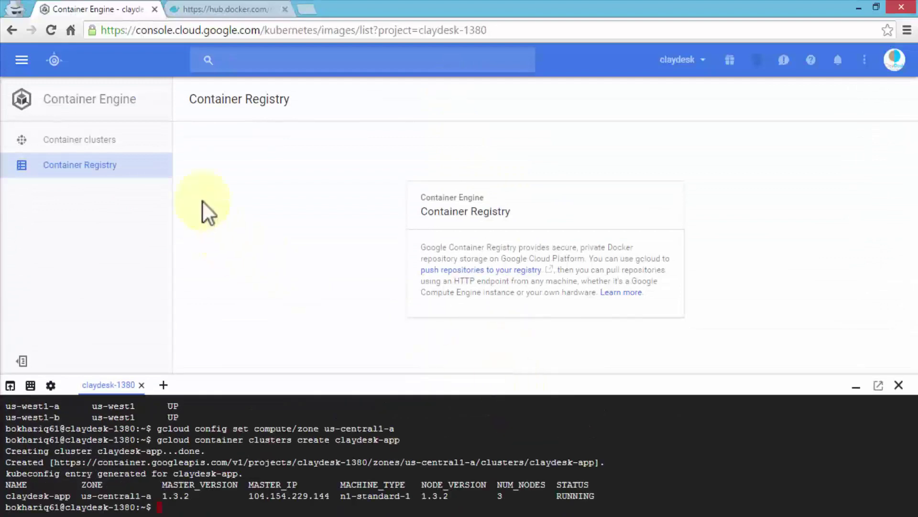
{"action": "left_click", "coordinate": [21, 60]}
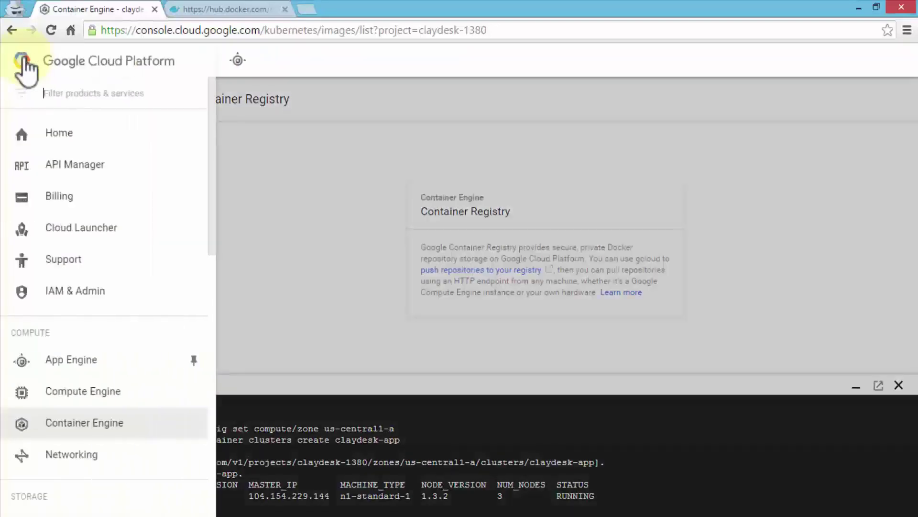
{"action": "left_click", "coordinate": [81, 391]}
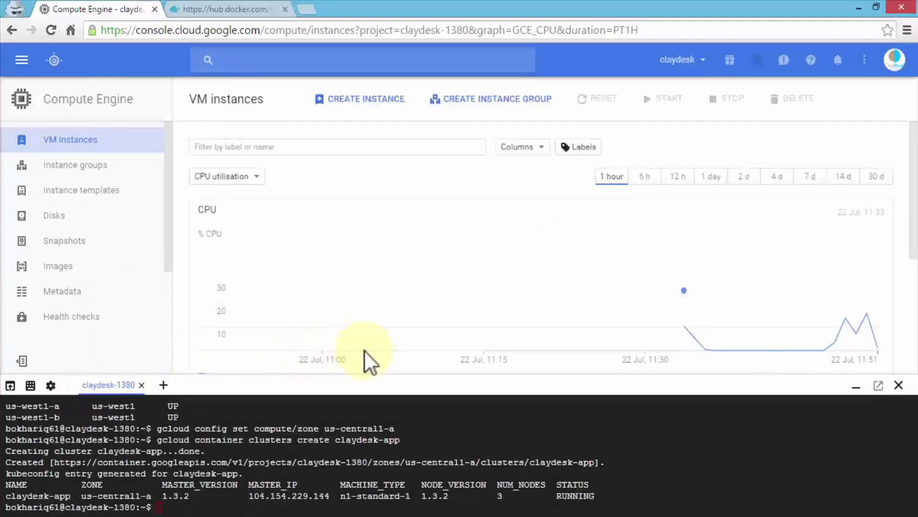
{"action": "left_click_drag", "start_coordinate": [372, 392], "coordinate": [377, 501]}
{"action": "scroll", "coordinate": [372, 371], "scroll_direction": "down", "scroll_amount": 2}
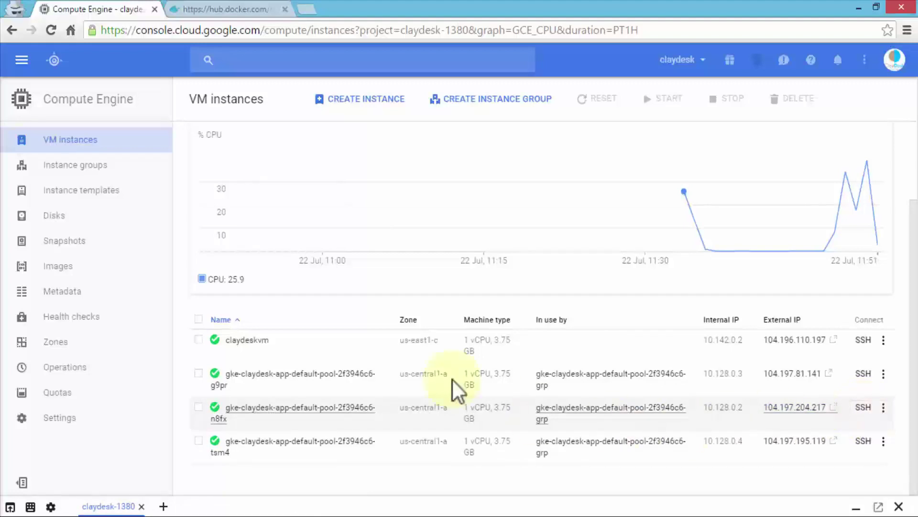
Step: View the project's networks, routes and firewall rules in Networking
{"action": "left_click", "coordinate": [21, 61]}
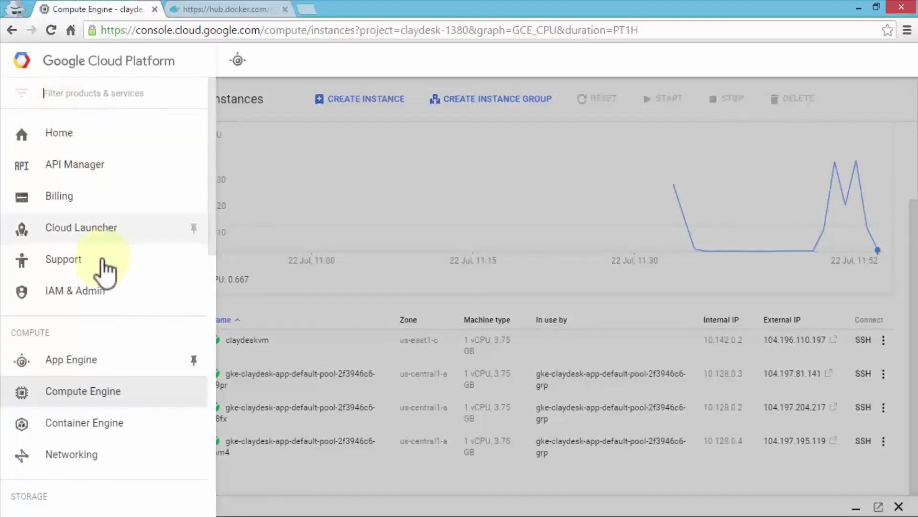
{"action": "left_click", "coordinate": [72, 457]}
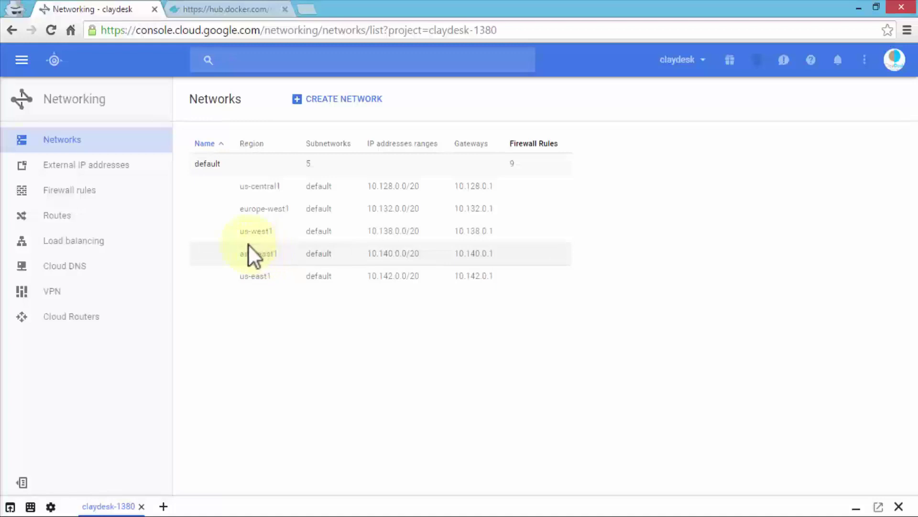
{"action": "left_click", "coordinate": [69, 215]}
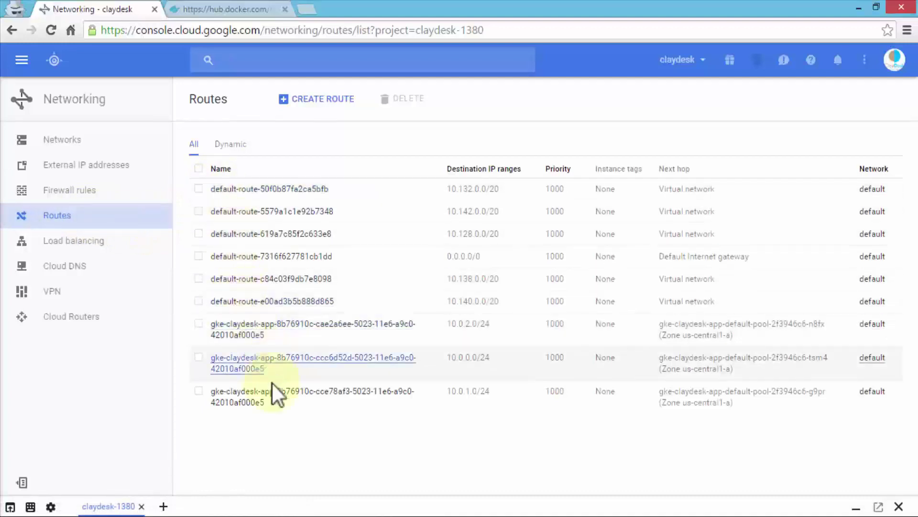
{"action": "left_click", "coordinate": [85, 192]}
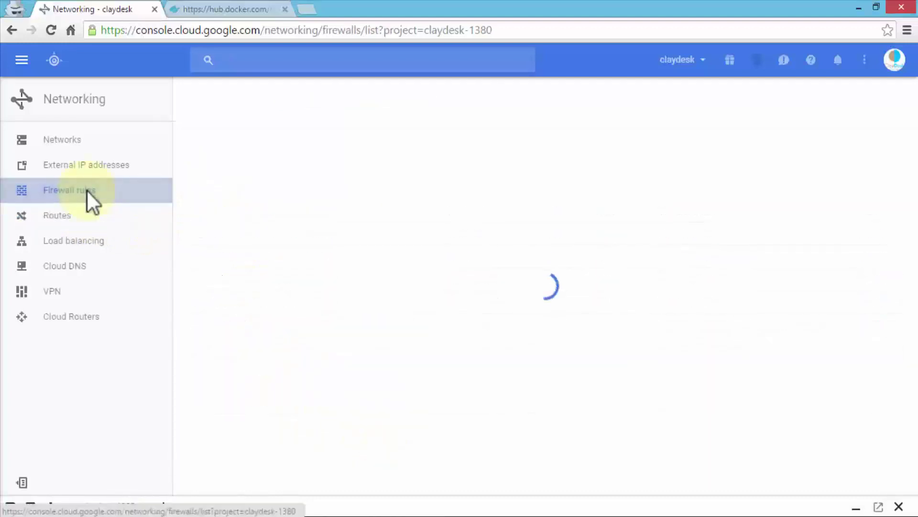